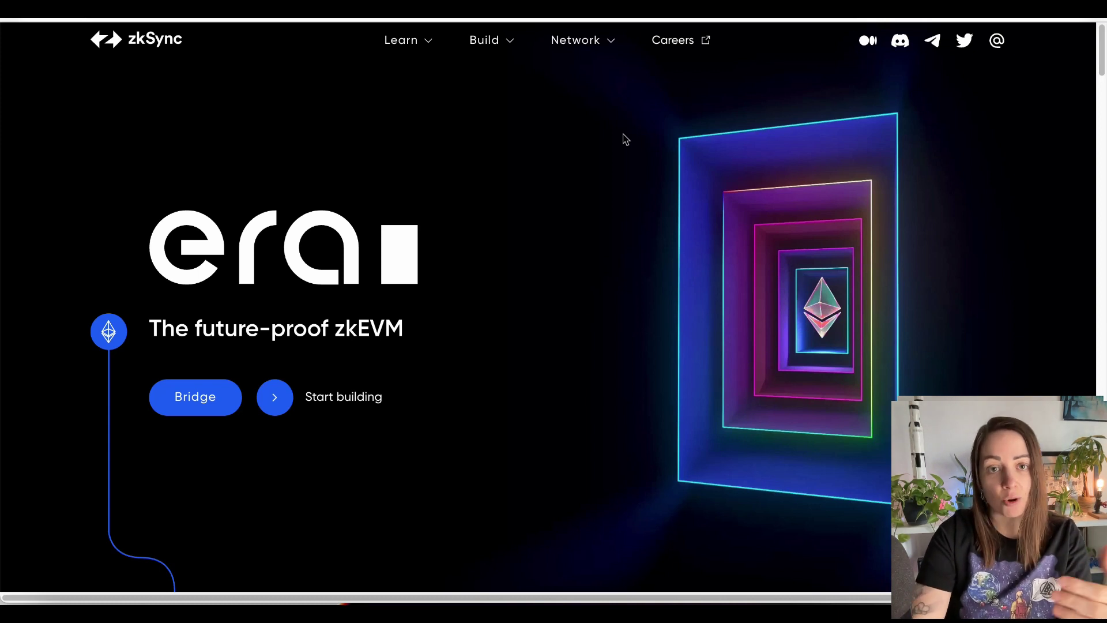
Step: Browse the zkSync ecosystem directory, filtered to projects live on Era
left_click(611, 41)
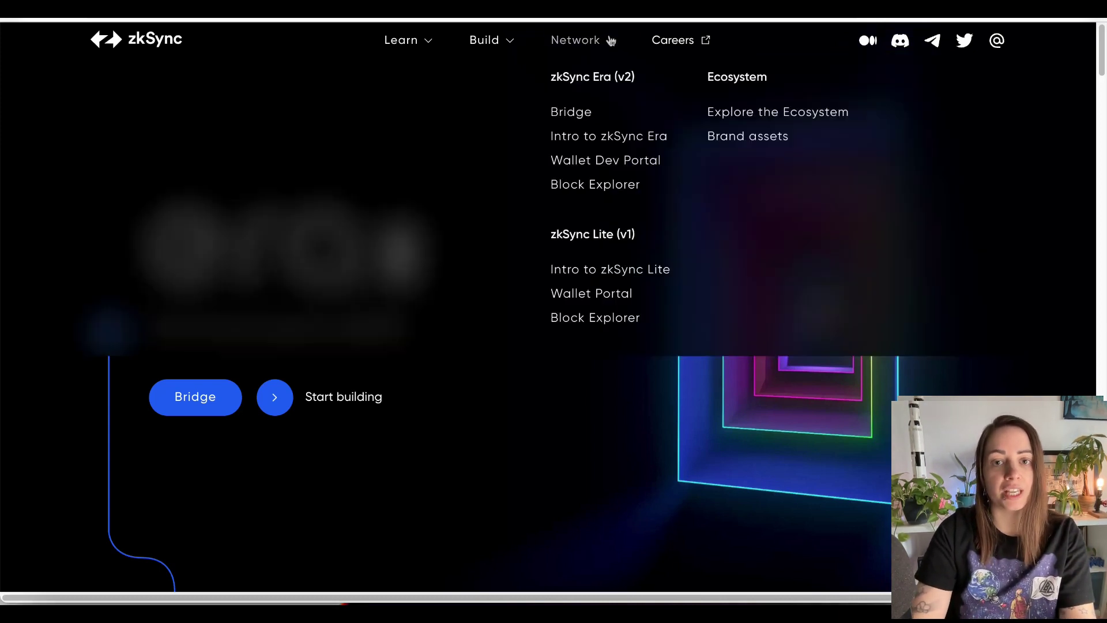
left_click(752, 113)
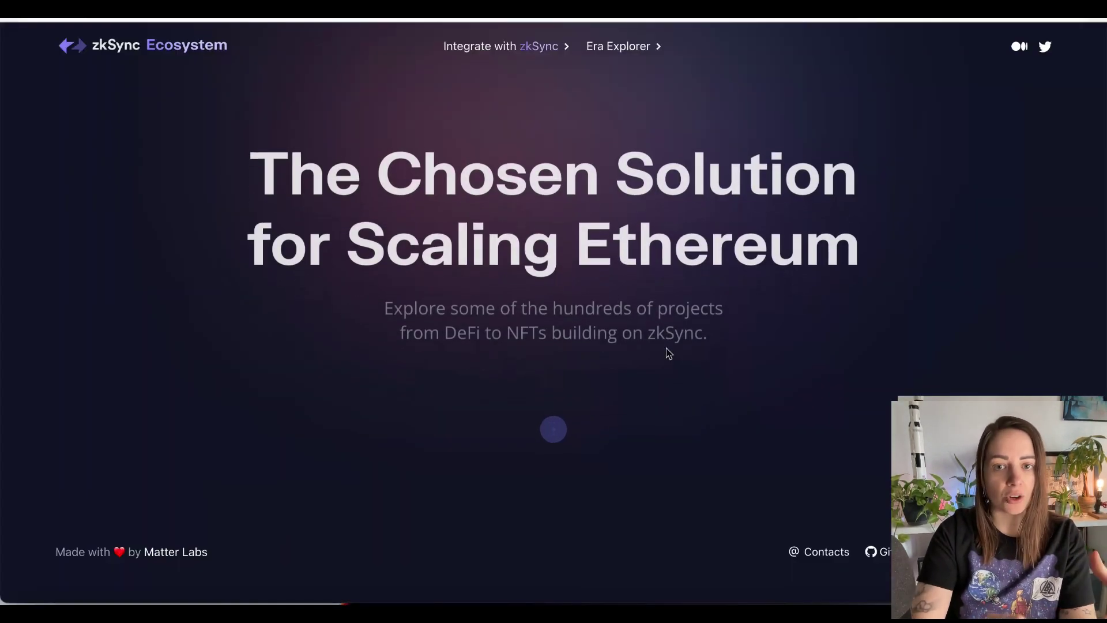
scroll(668, 353, "down", 2)
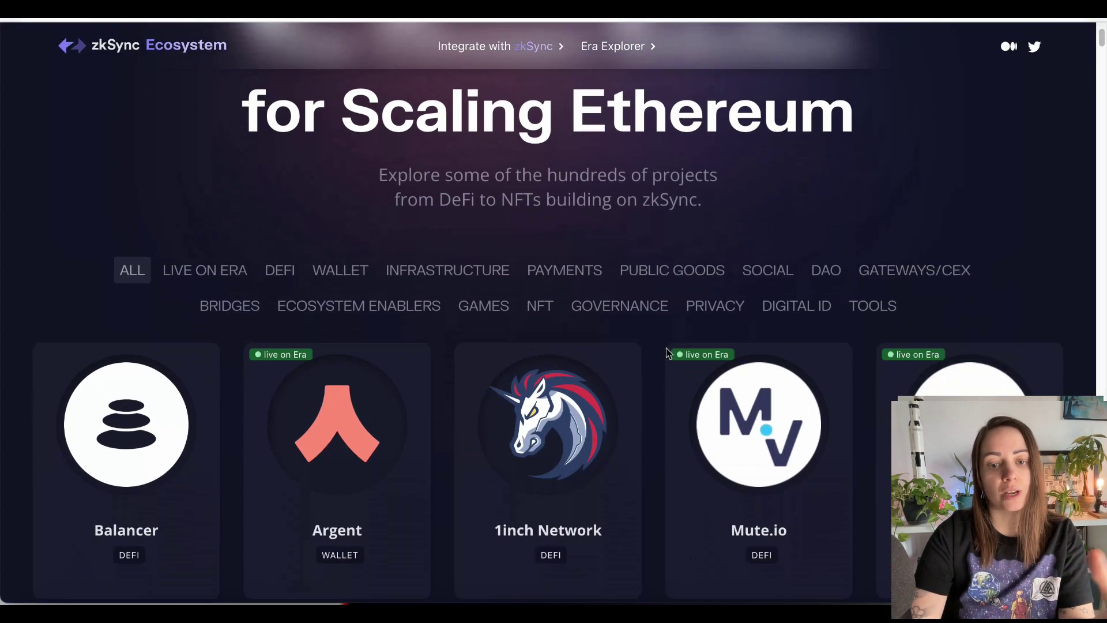
scroll(668, 353, "down", 2)
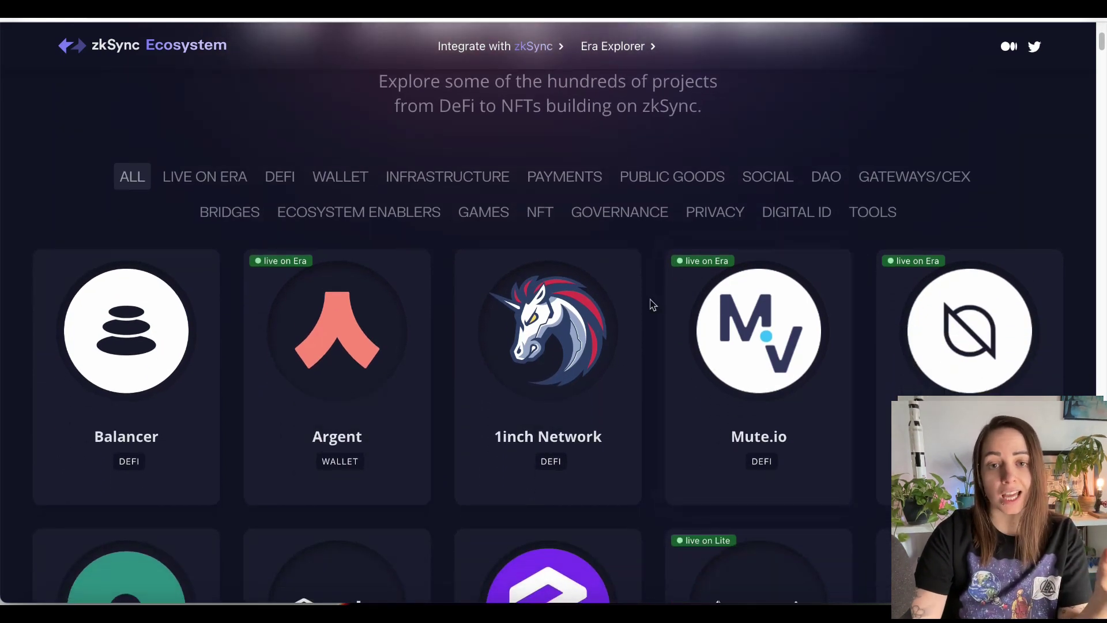
scroll(652, 304, "up", 2)
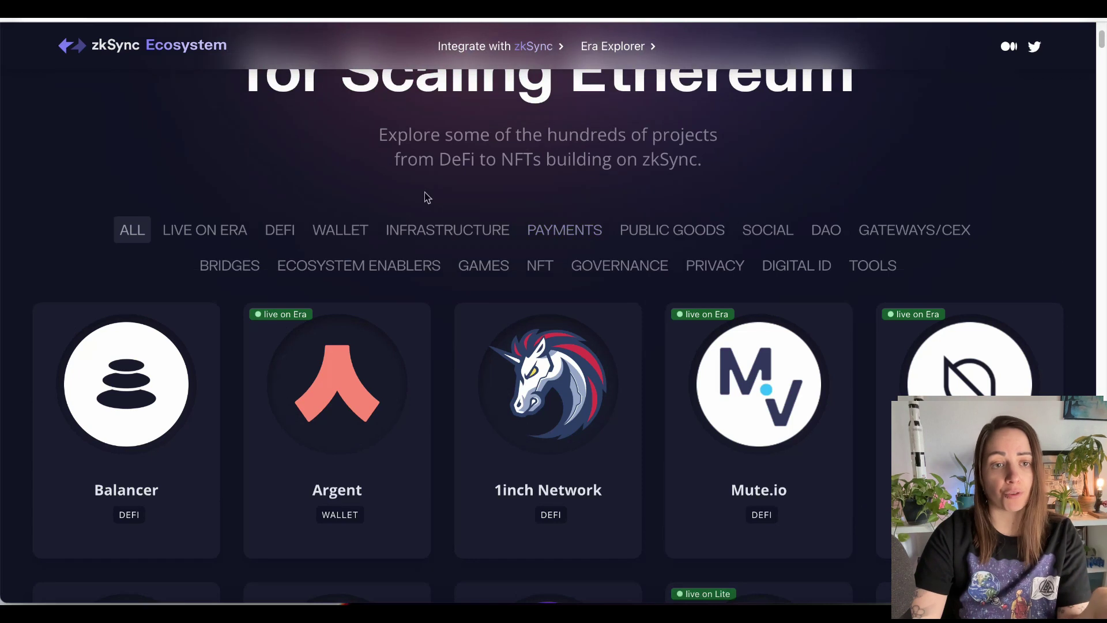
left_click(205, 230)
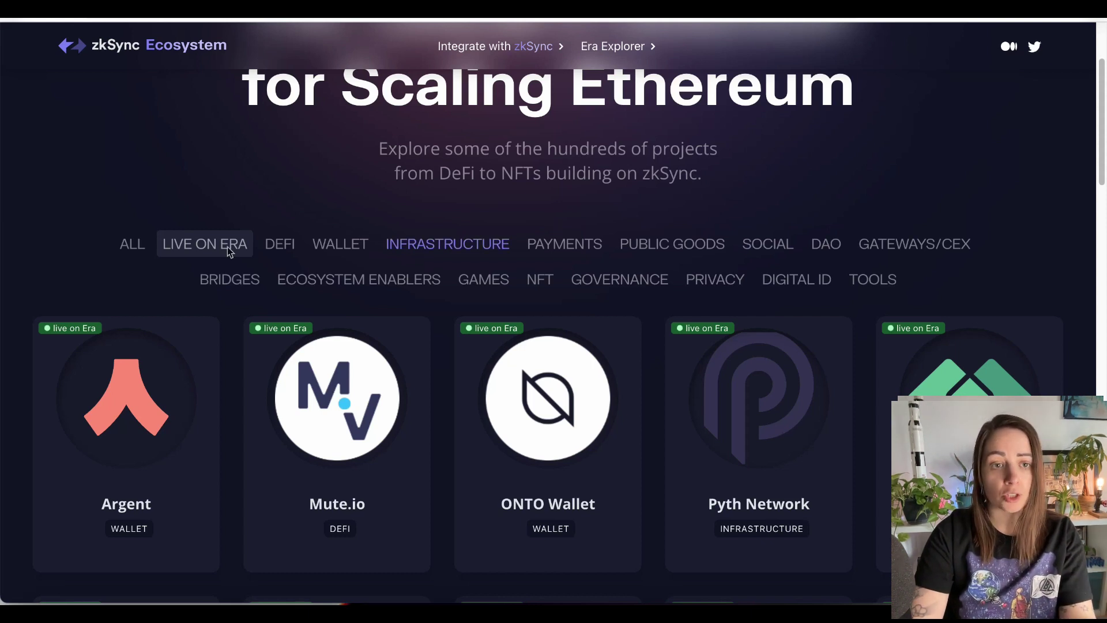
scroll(565, 364, "down", 12)
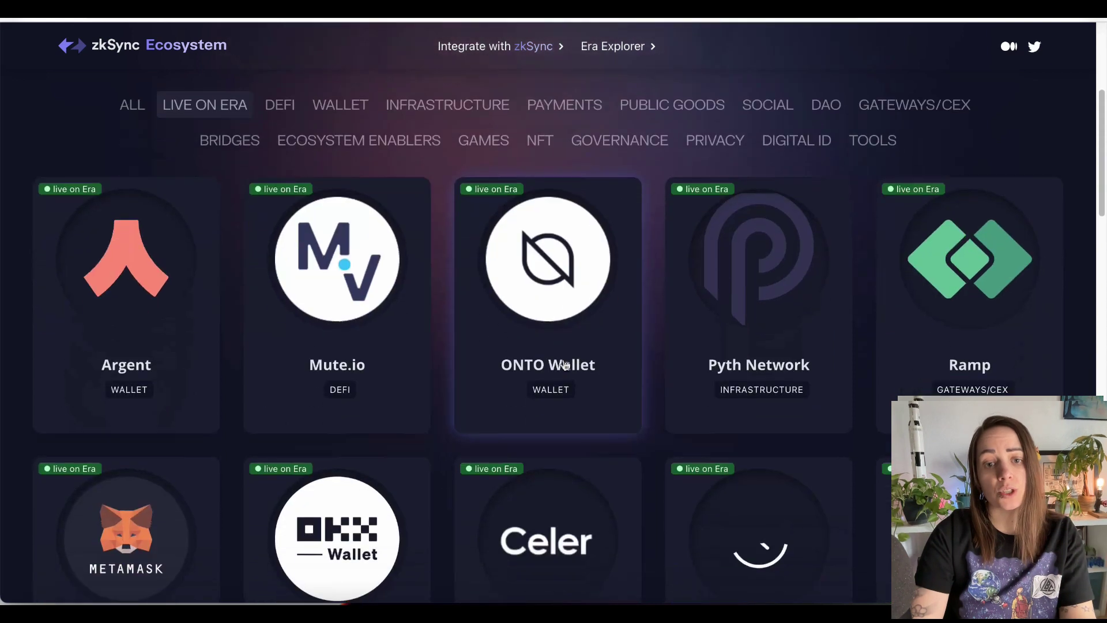
scroll(565, 364, "down", 2)
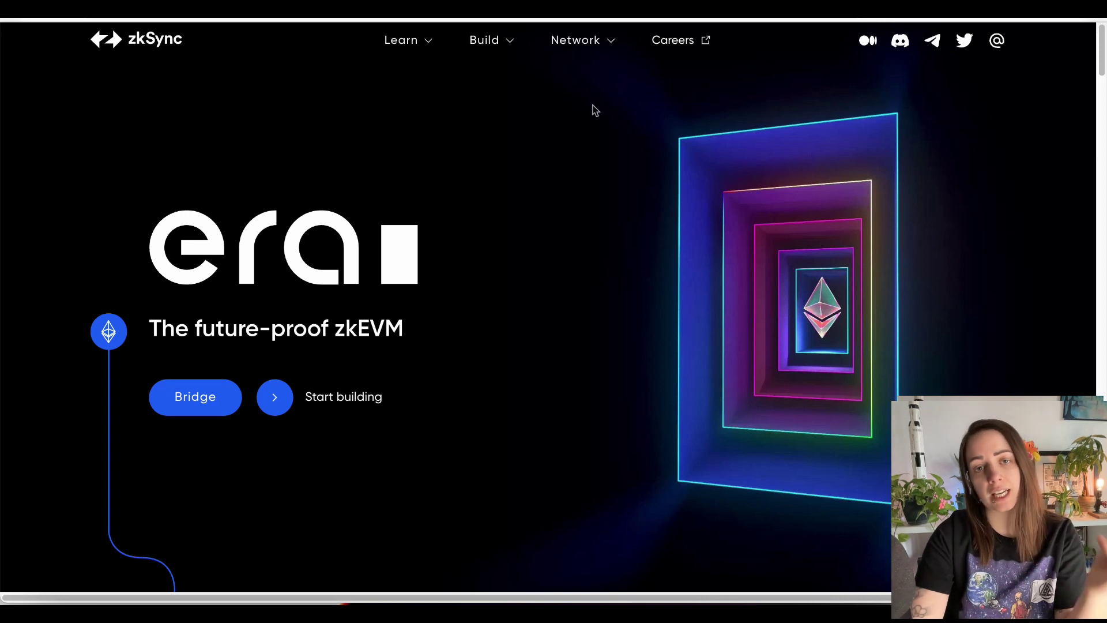
Step: Enter a 0.007 ETH deposit in the zkSync Era Bridge and submit it
left_click(611, 42)
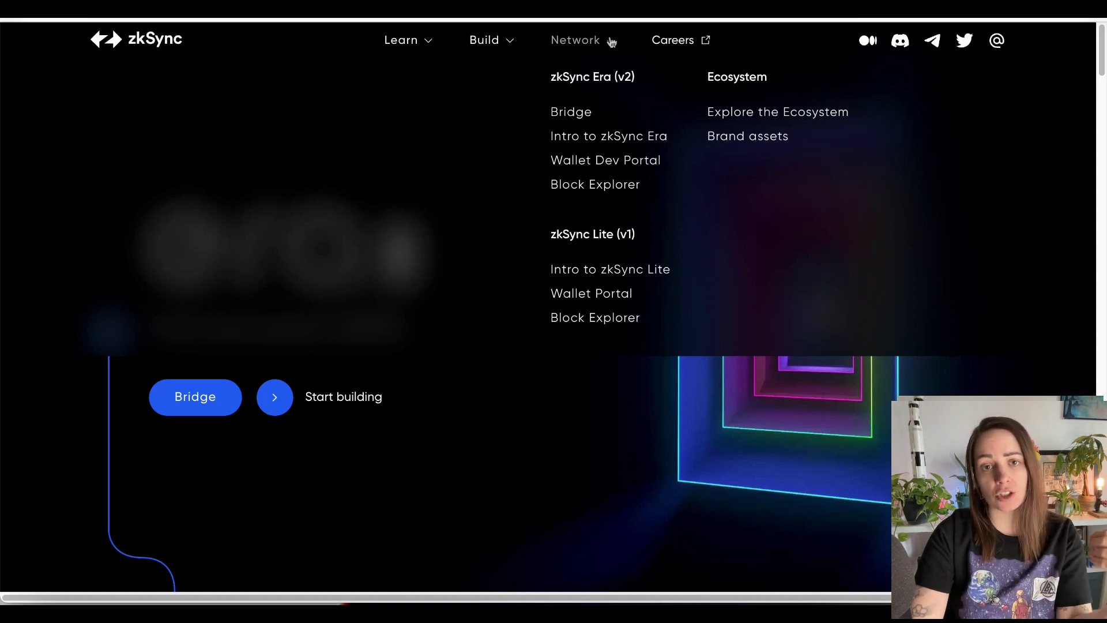
left_click(580, 111)
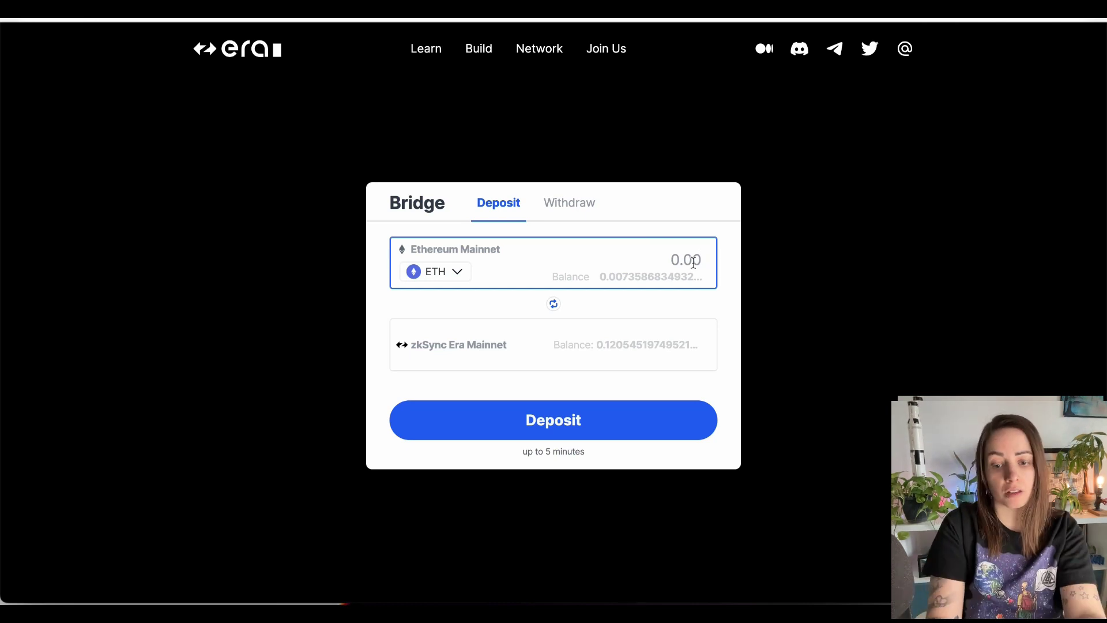
type("0.")
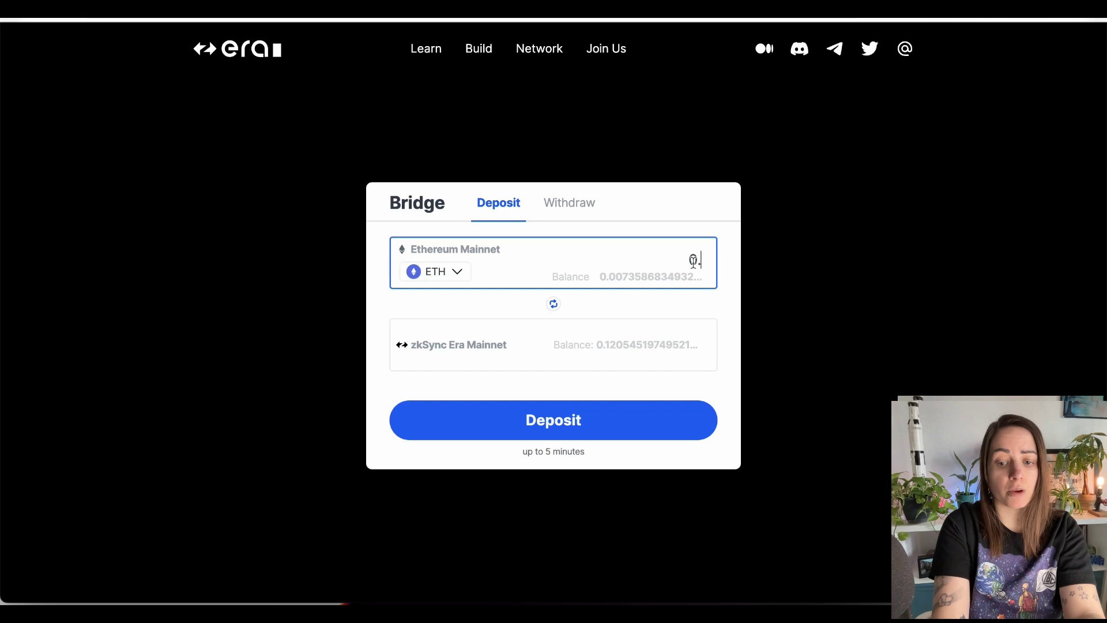
type("007")
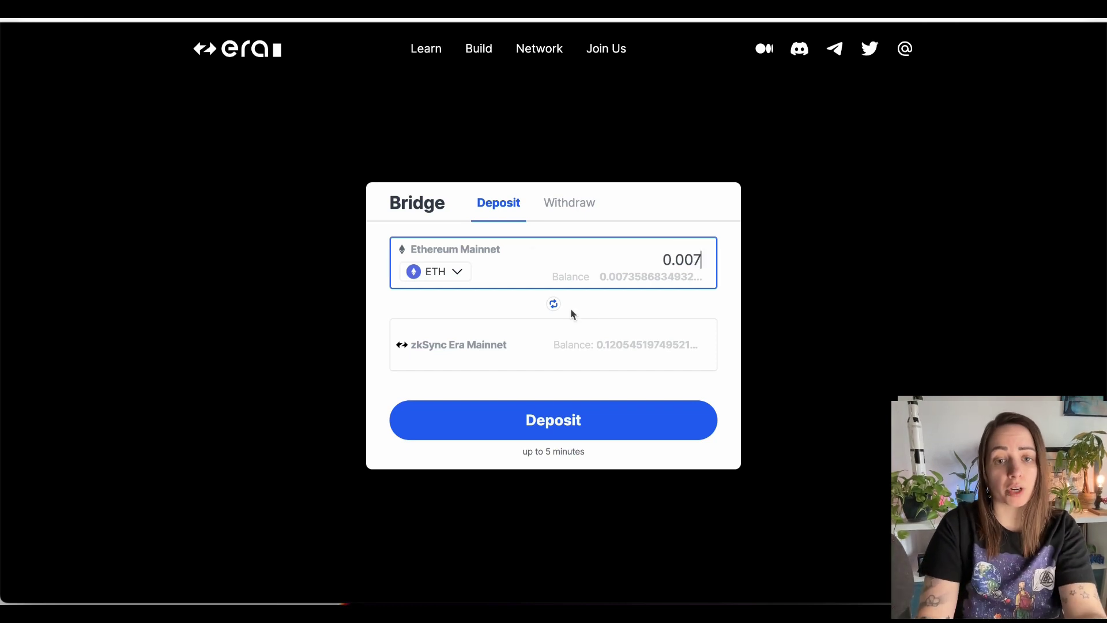
left_click(588, 427)
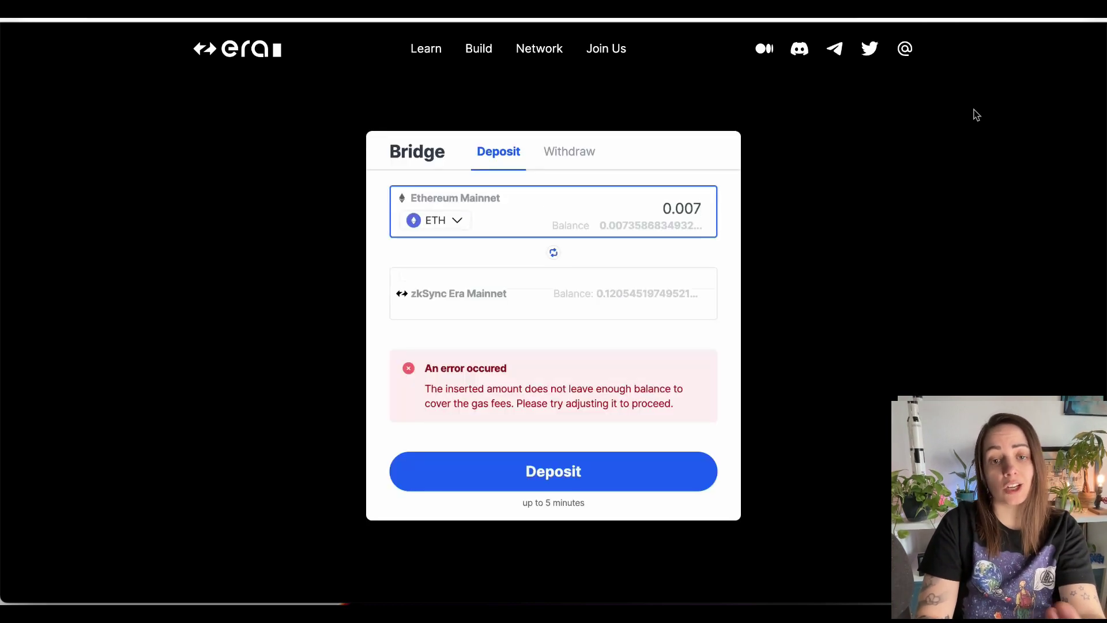
key("Home")
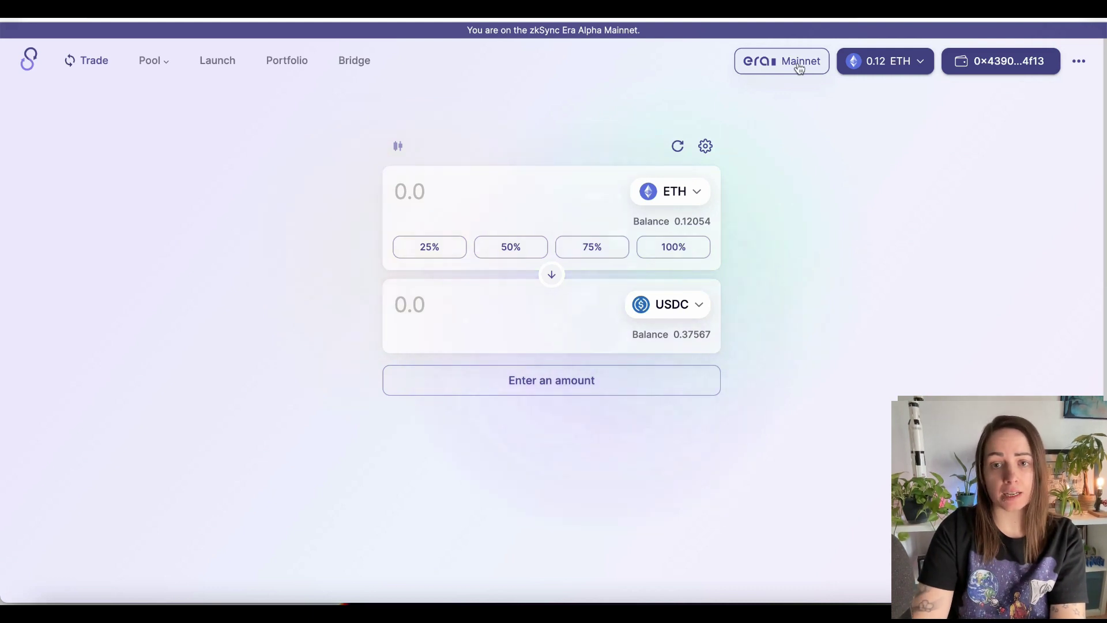
Step: Switch the sell token to USDC and fill in the full 0.3756 USDC balance
left_click(688, 192)
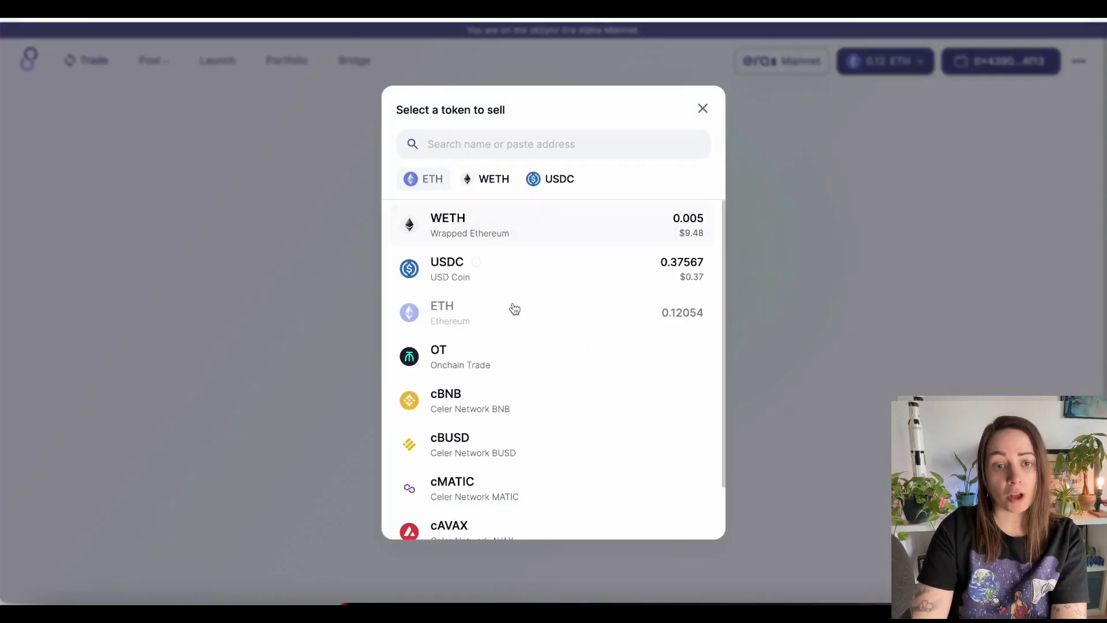
scroll(504, 442, "down", 1)
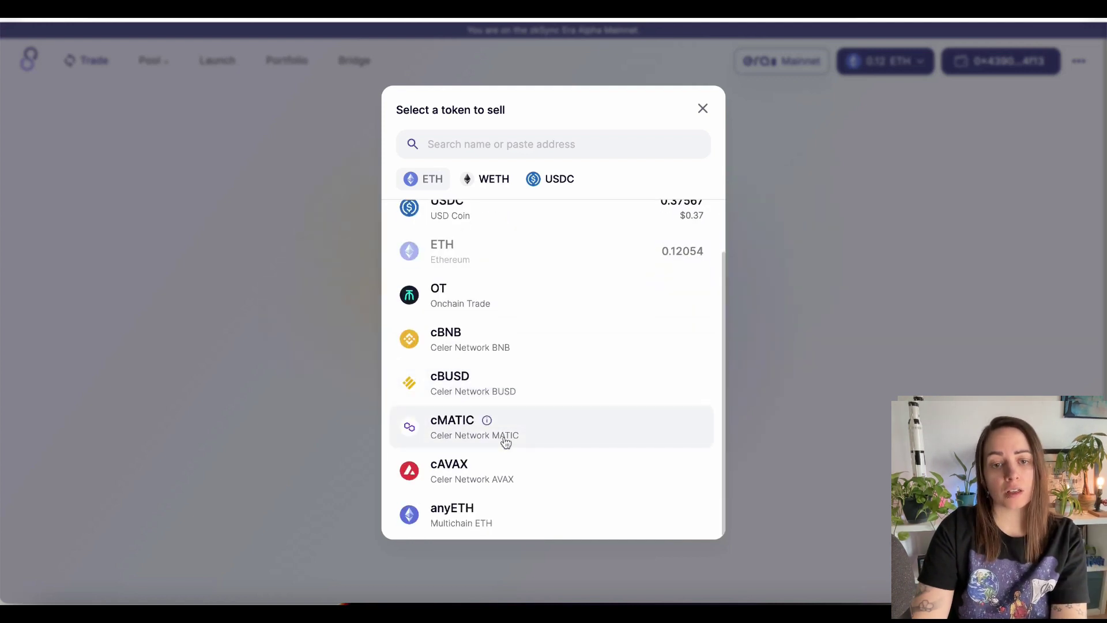
scroll(502, 444, "up", 1)
scroll(506, 440, "down", 1)
scroll(501, 404, "up", 1)
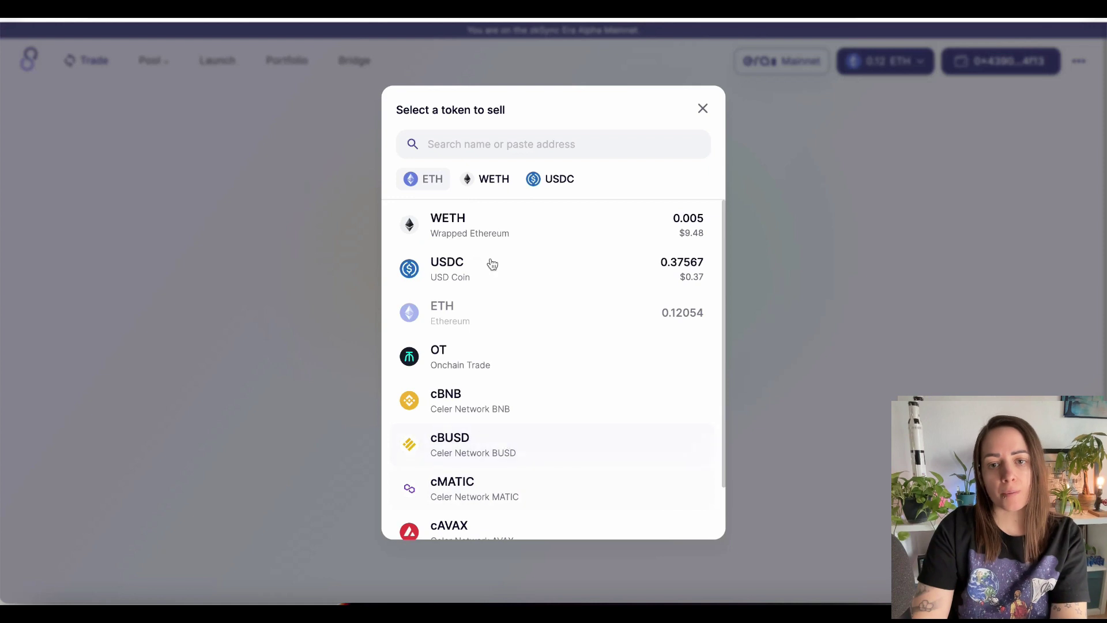
left_click(520, 270)
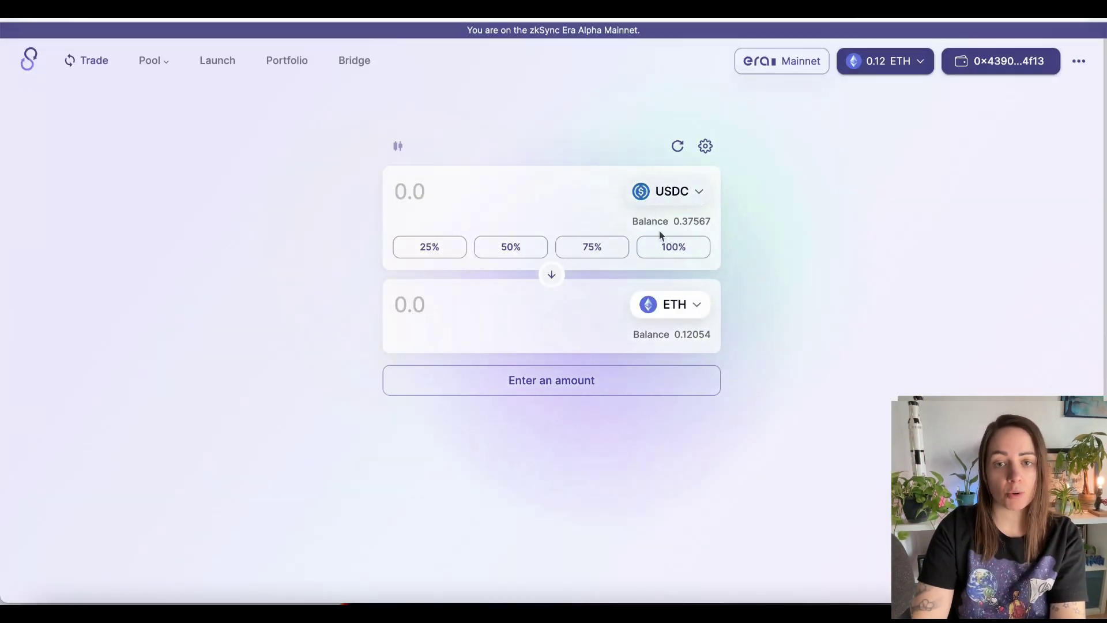
left_click(667, 245)
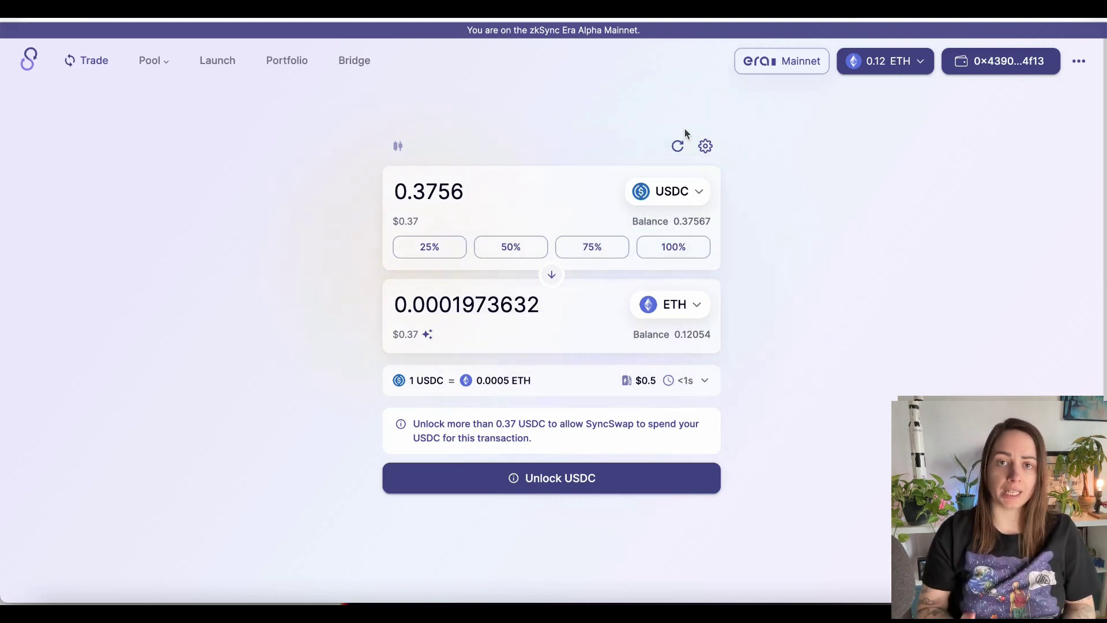
Step: Make ETH the sell token (0.0001973632 ETH for about 0.373356 USDC), keeping USDC as the buy token
left_click(694, 195)
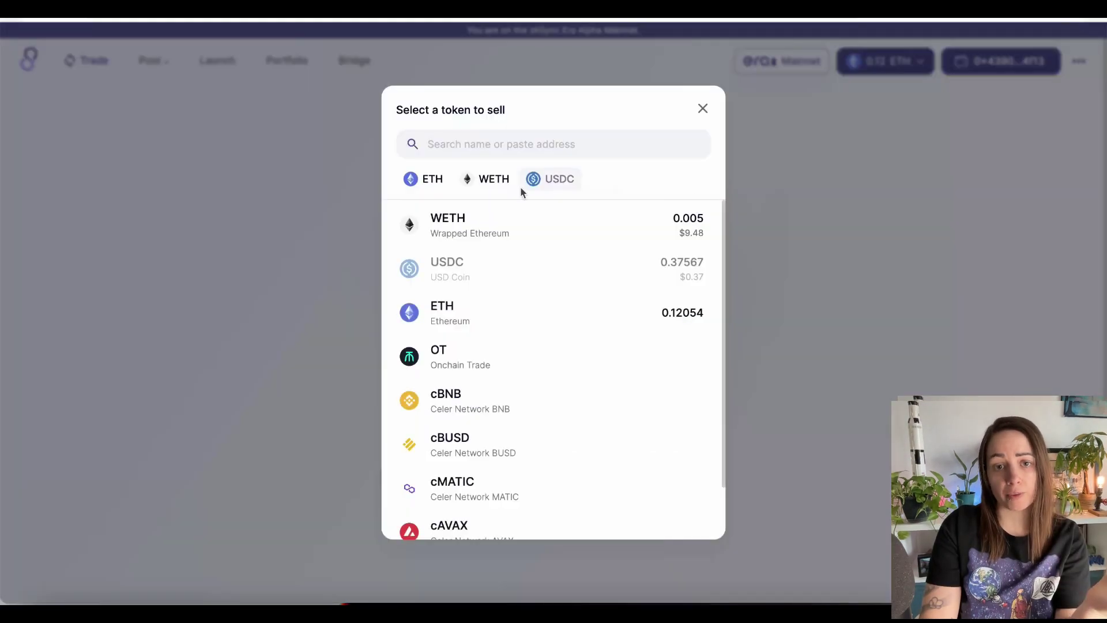
left_click(430, 179)
left_click(674, 306)
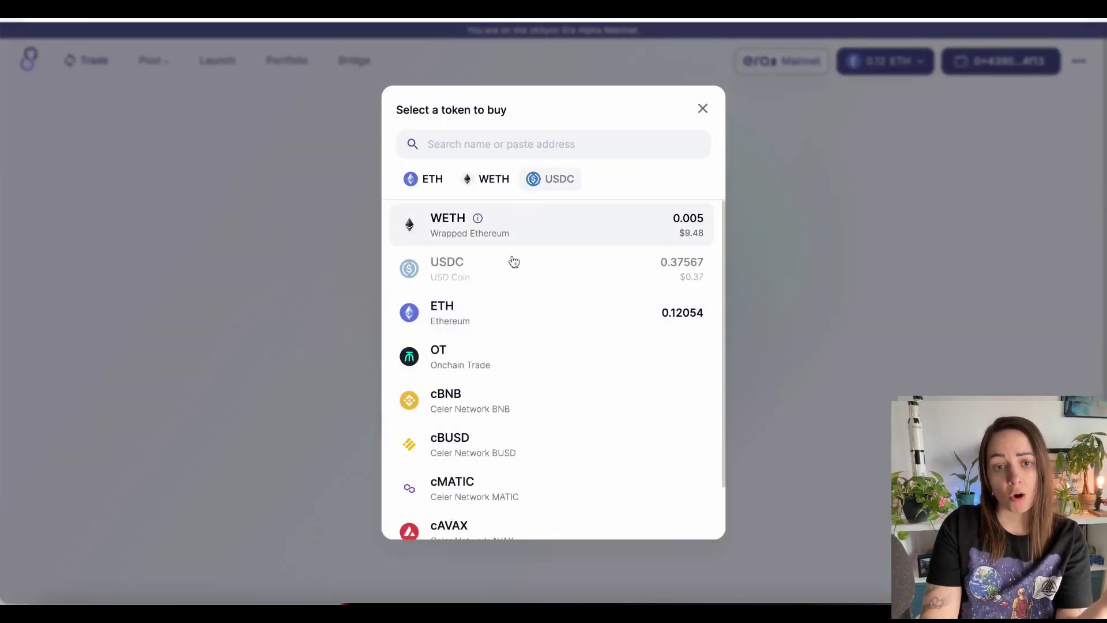
scroll(527, 380, "down", 1)
scroll(528, 382, "up", 1)
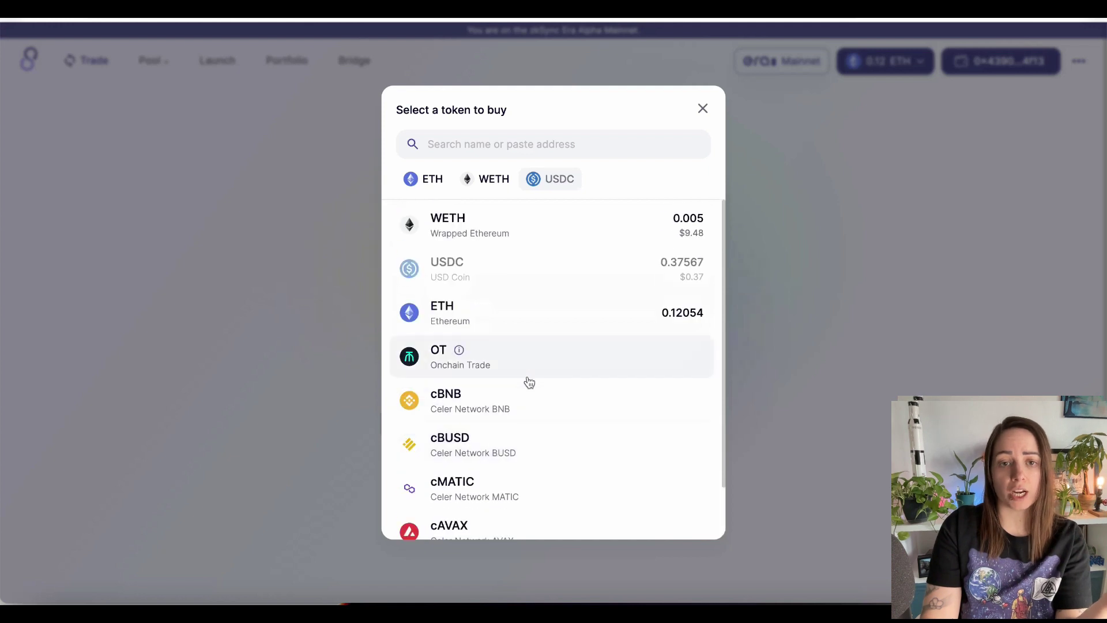
scroll(526, 379, "down", 1)
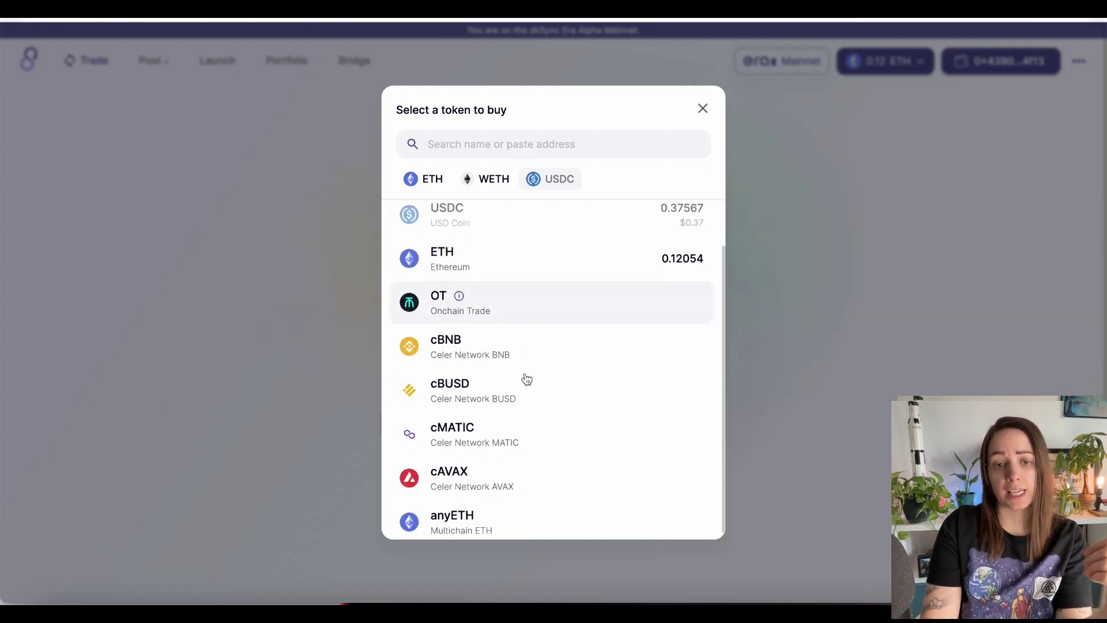
left_click(785, 196)
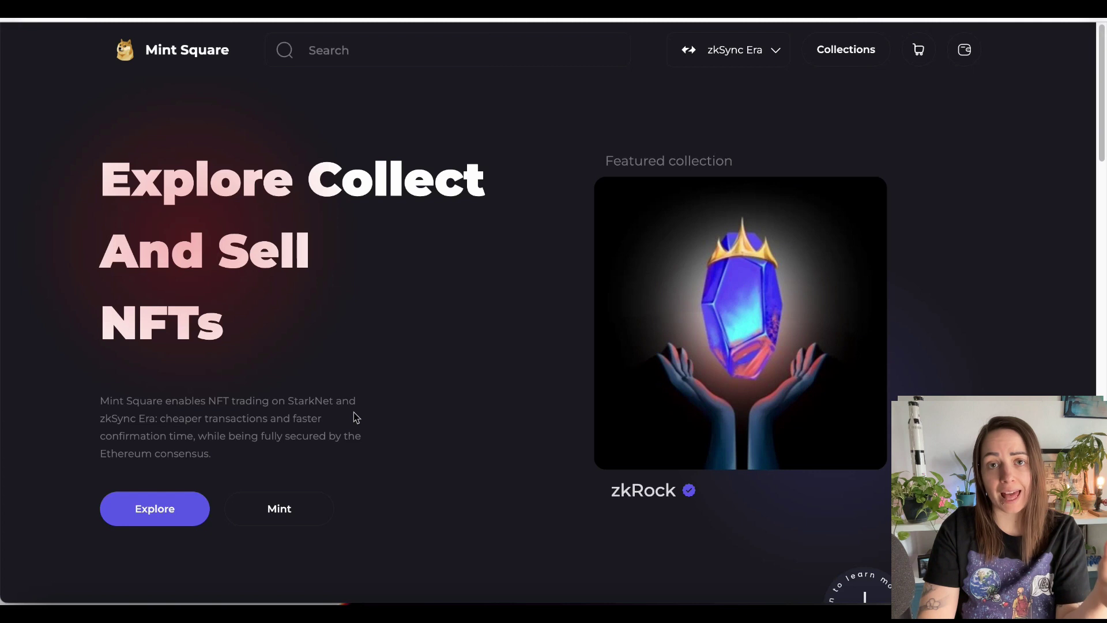
Step: Open the NFT mint form and add an attribute with key 'eyes'
left_click(282, 520)
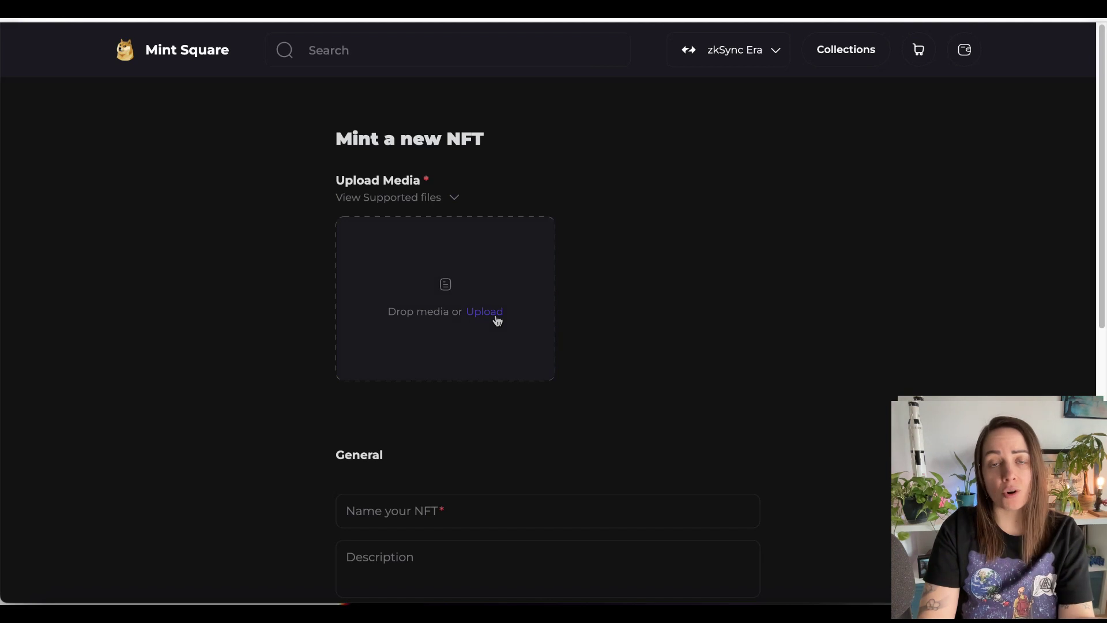
scroll(497, 321, "down", 3)
left_click(463, 358)
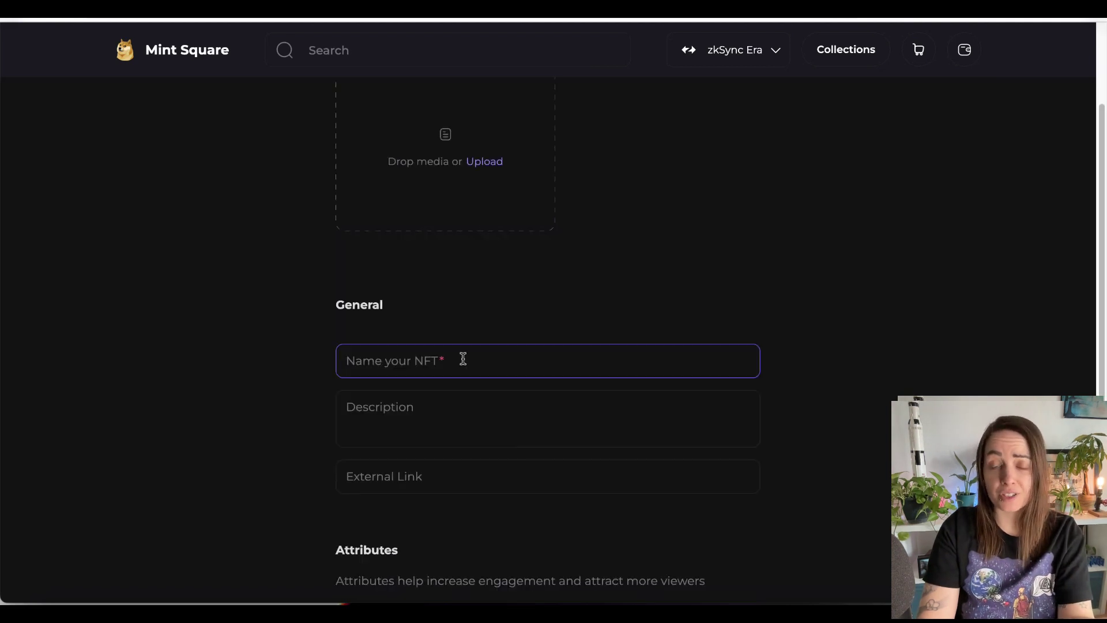
scroll(463, 358, "down", 3)
left_click(465, 263)
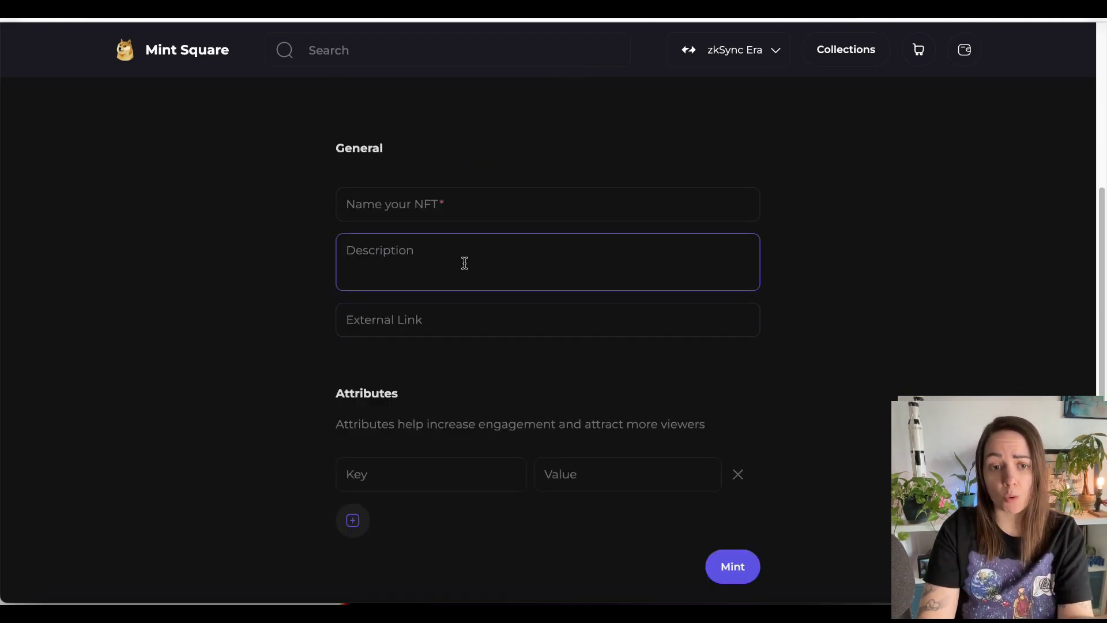
scroll(461, 262, "down", 3)
left_click(378, 311)
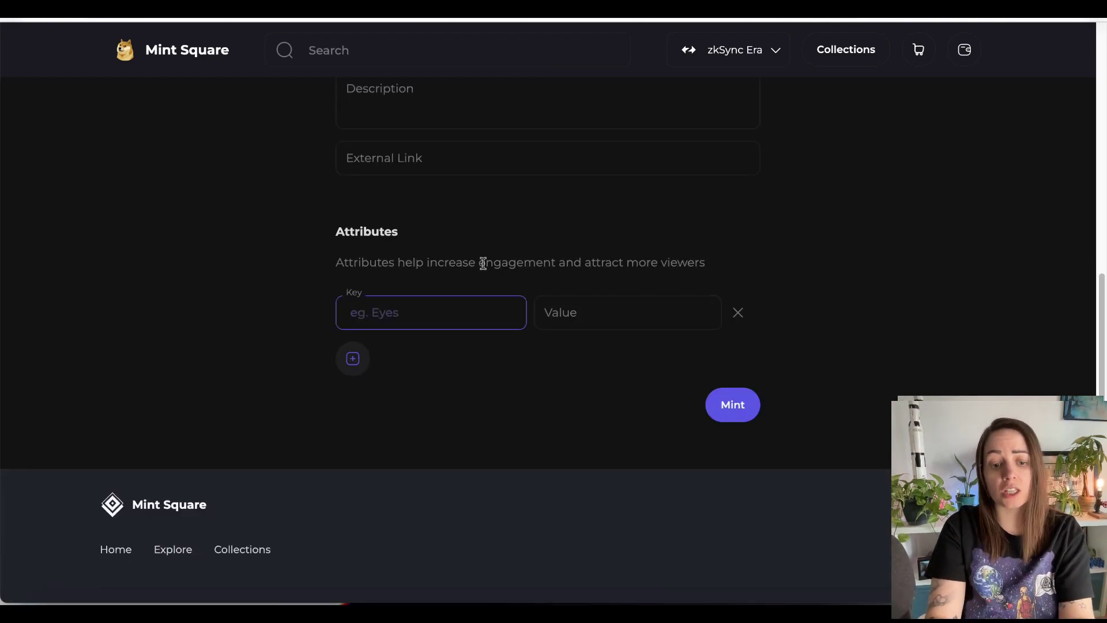
type("eyes")
left_click(588, 312)
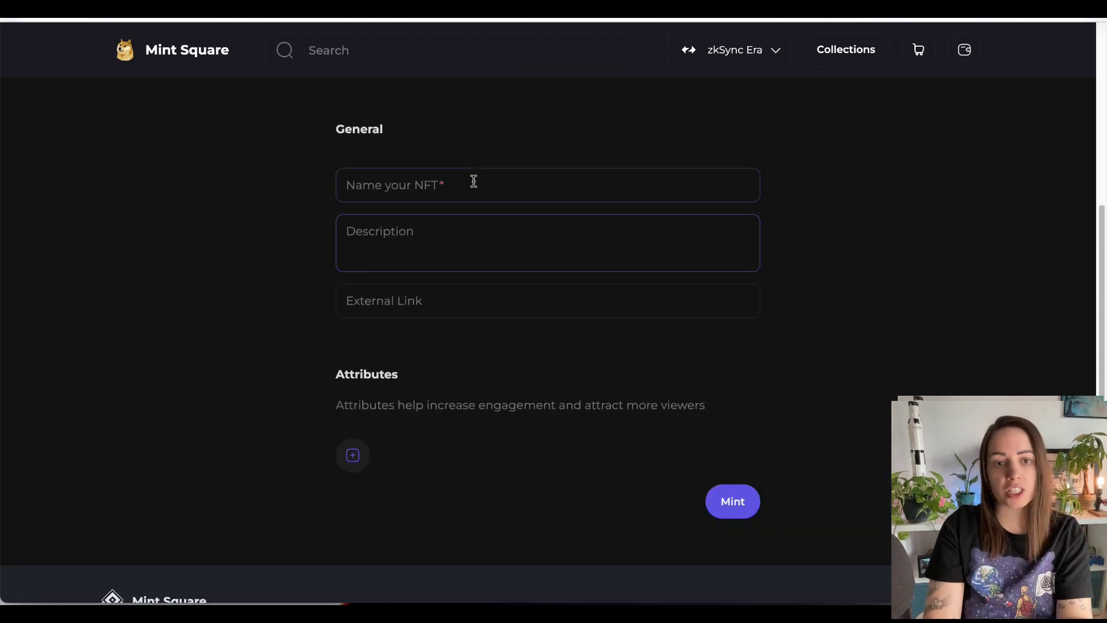
Step: Return to the NFT name field, then open the wallet's account menu
left_click(473, 181)
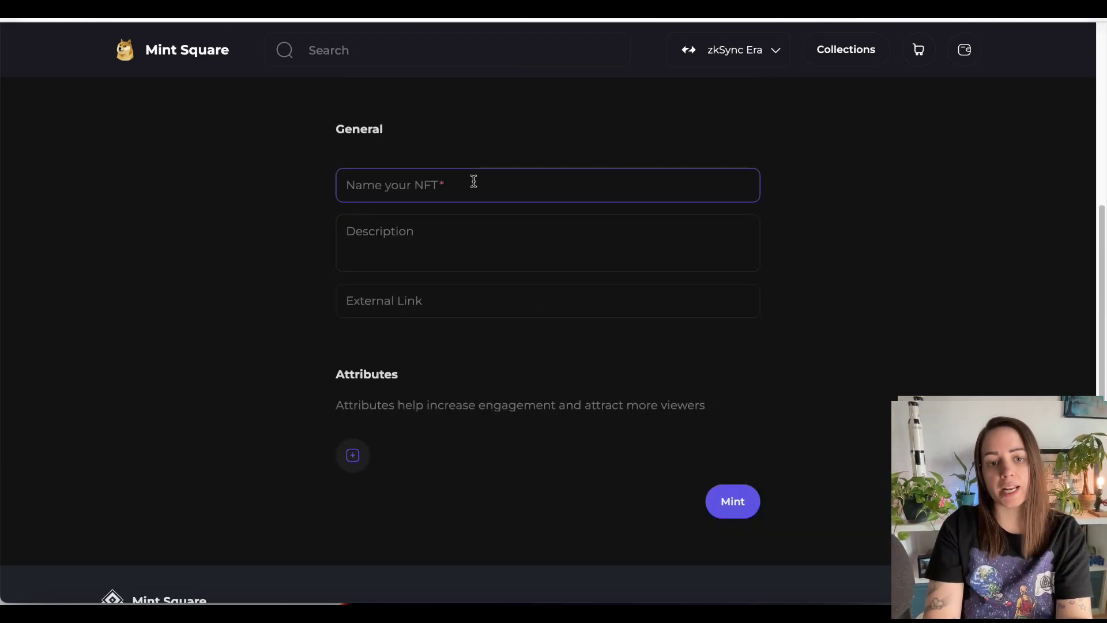
left_click(549, 346)
scroll(549, 346, "down", 1)
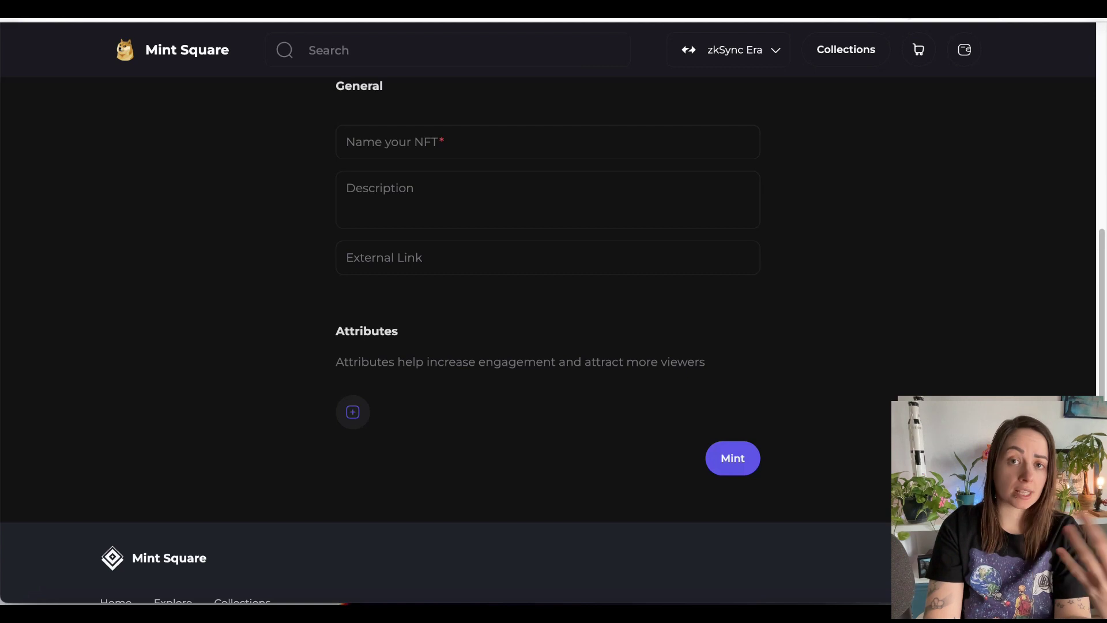
scroll(588, 375, "up", 4)
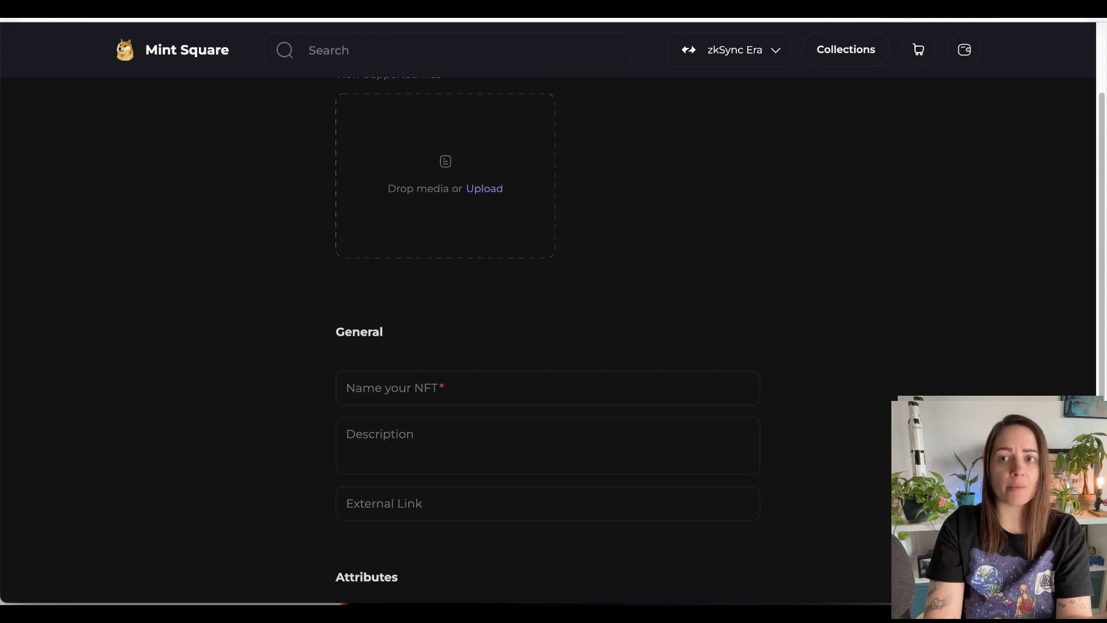
left_click(888, 8)
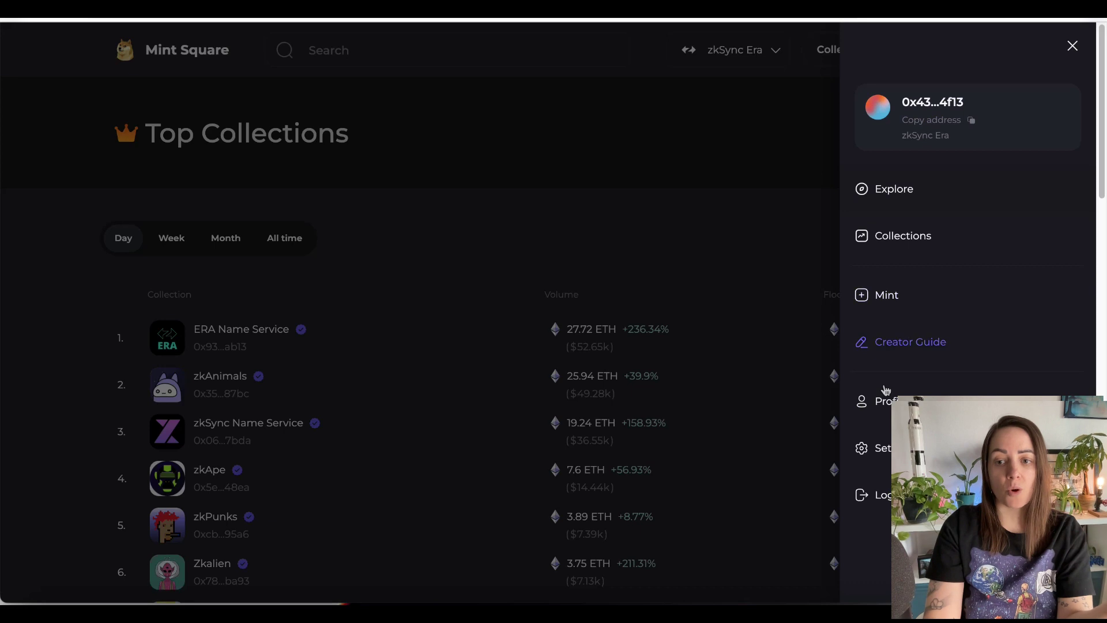
Step: Open the profile and review the Created and Collected NFT tabs
left_click(885, 402)
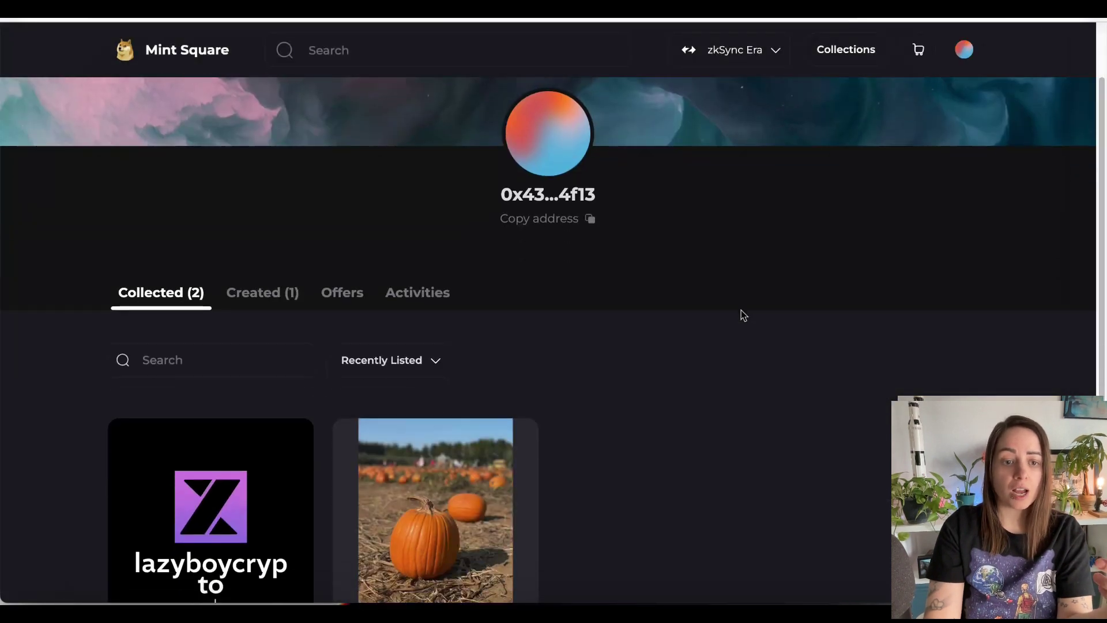
left_click(272, 288)
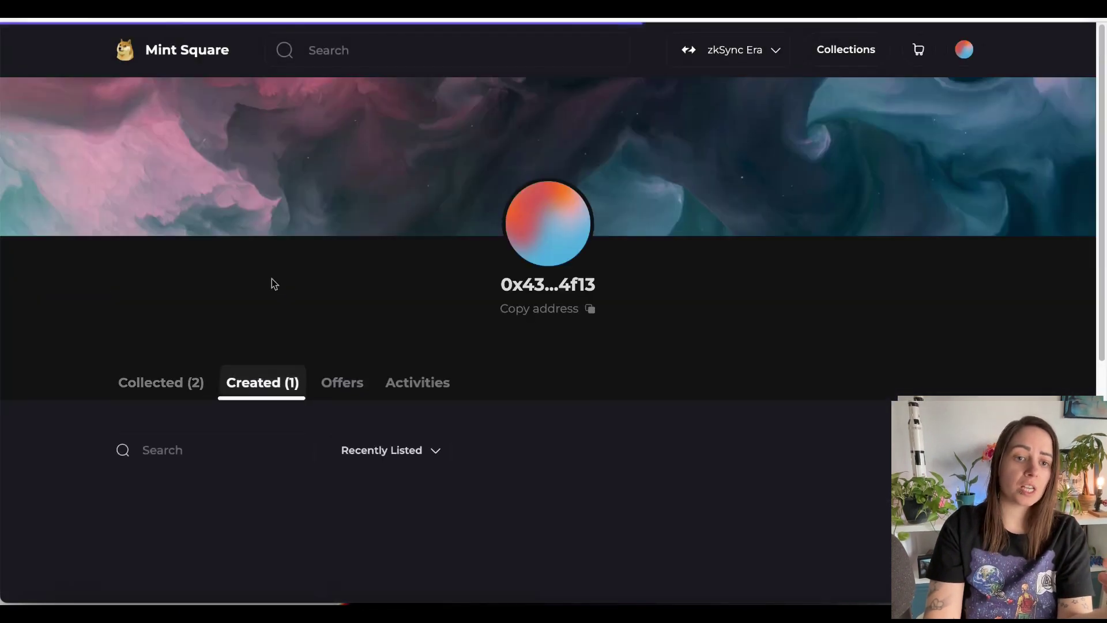
scroll(569, 317, "down", 3)
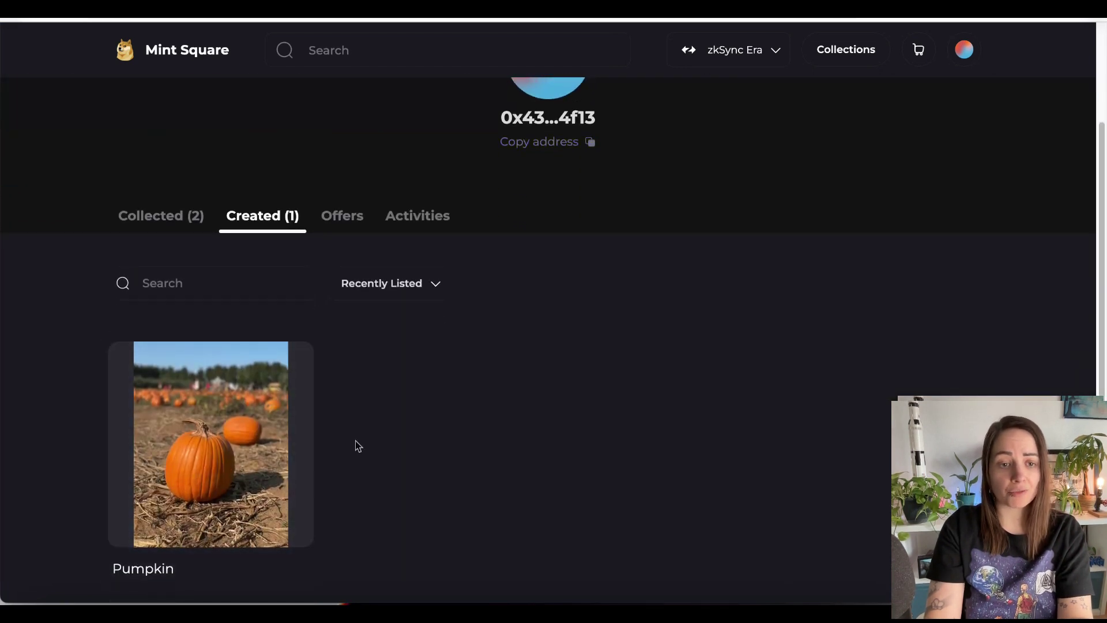
scroll(449, 488, "down", 2)
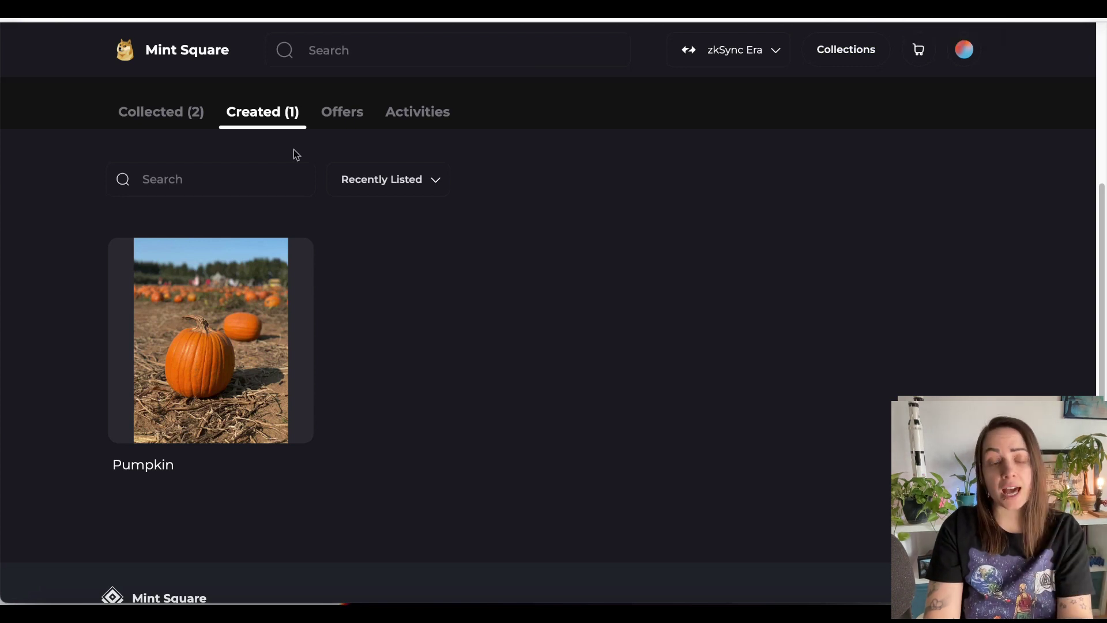
left_click(180, 113)
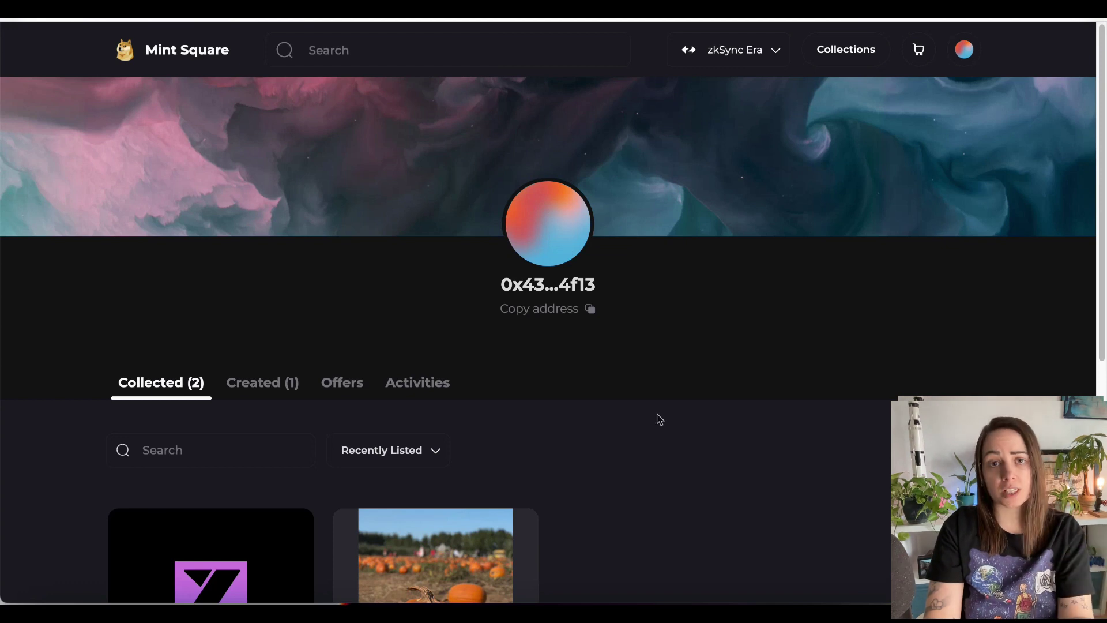
scroll(660, 419, "down", 1)
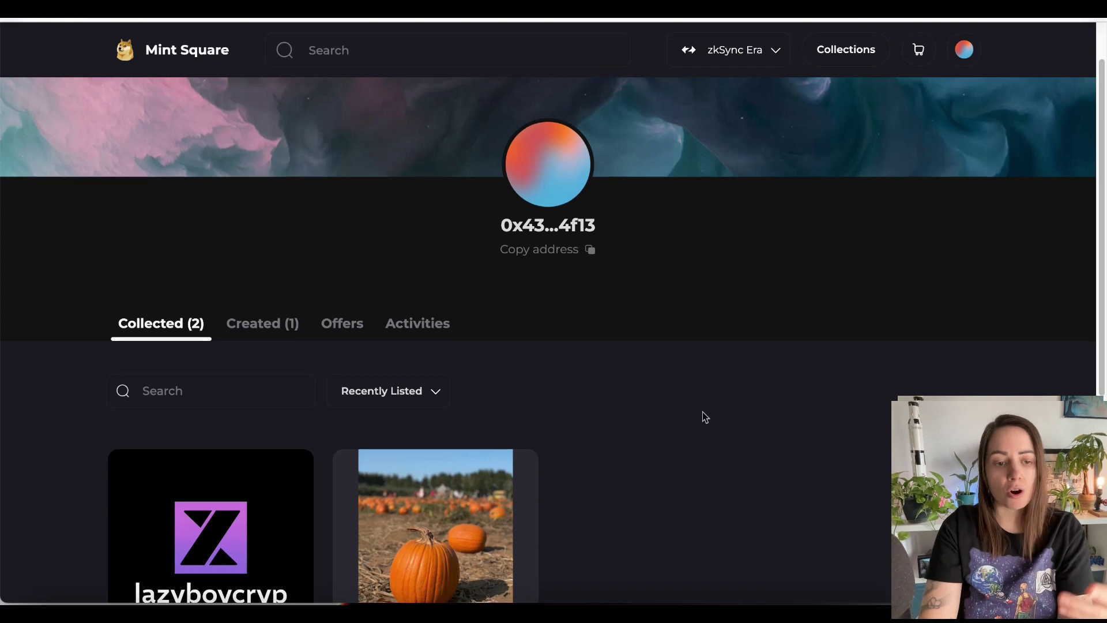
scroll(702, 412, "down", 1)
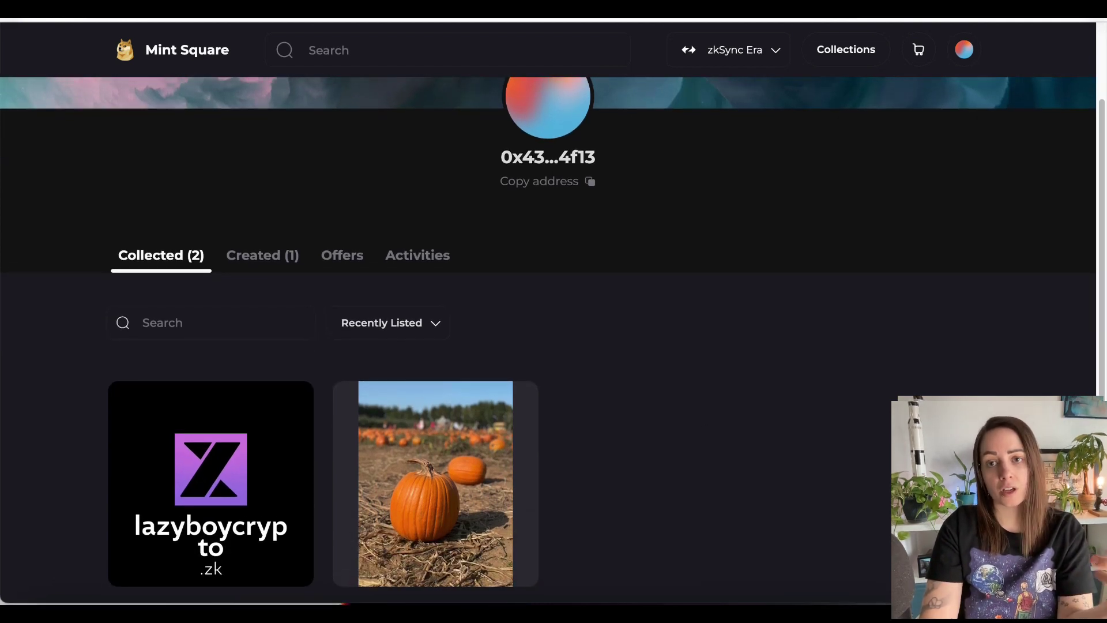
Step: View the Top Collections rankings page
left_click(846, 51)
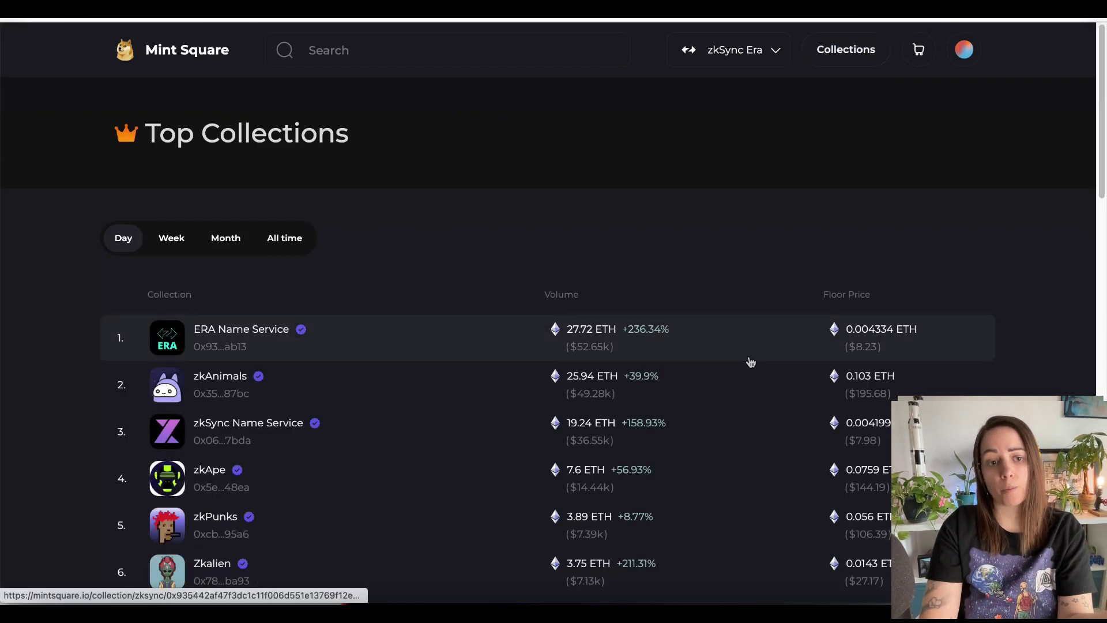
scroll(744, 360, "down", 3)
scroll(405, 469, "down", 2)
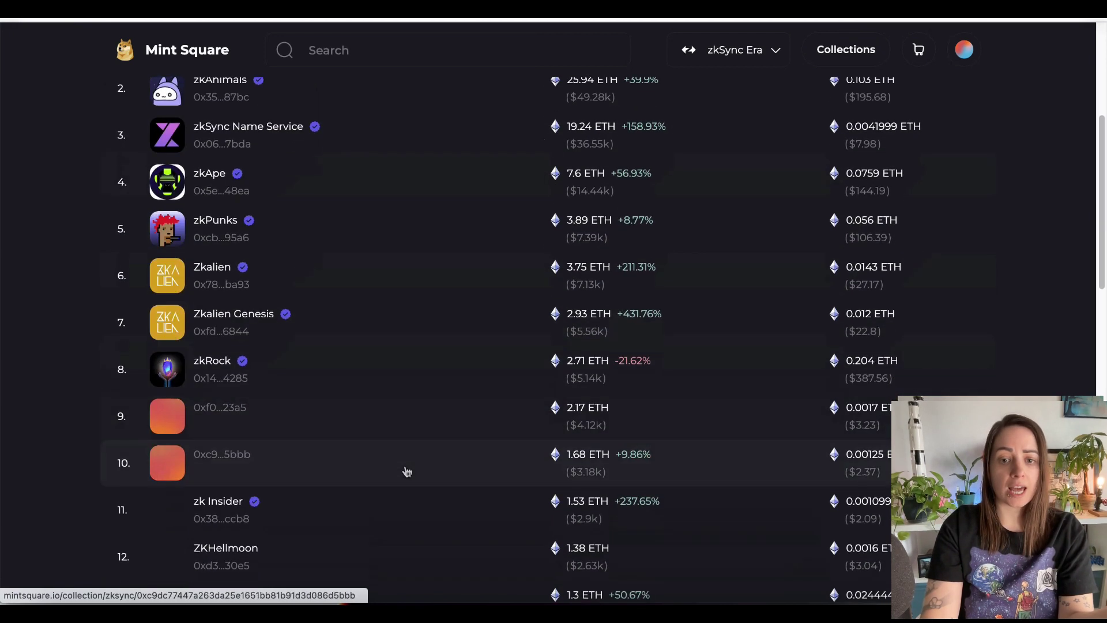
scroll(405, 469, "up", 1)
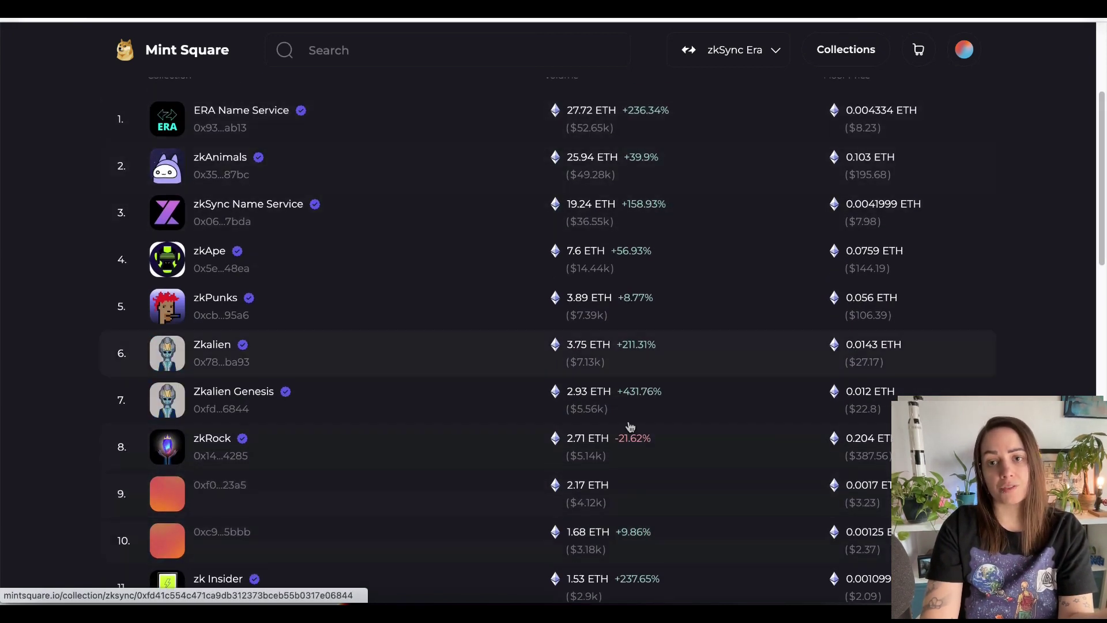
scroll(625, 438, "up", 2)
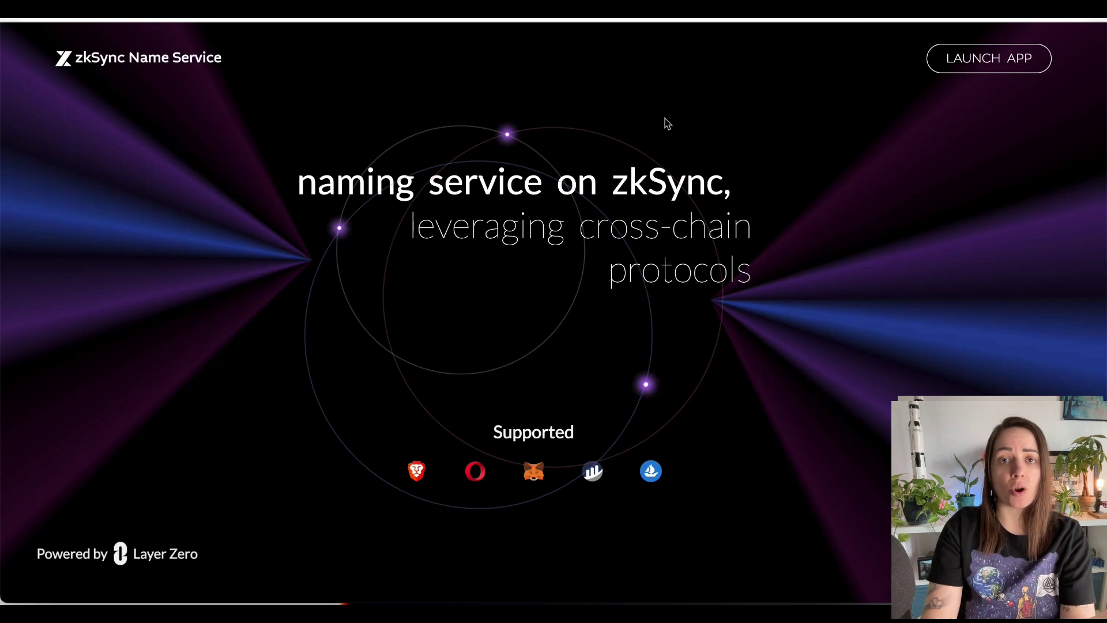
Step: Search lazyboycrypto.zk in the name service app, then start a new domain search
left_click(999, 67)
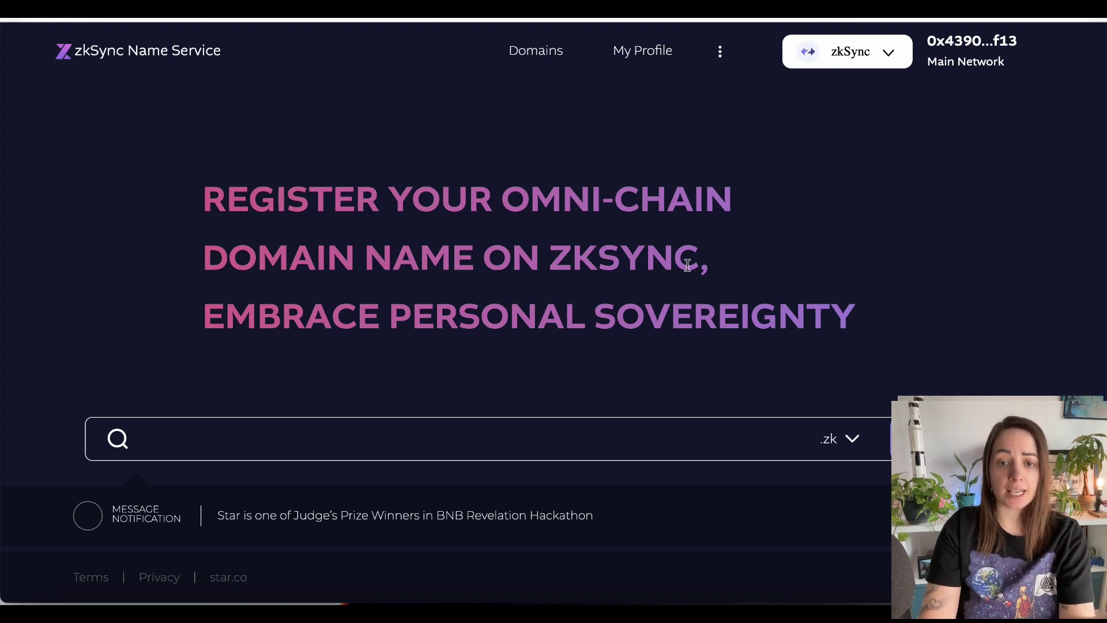
left_click(578, 442)
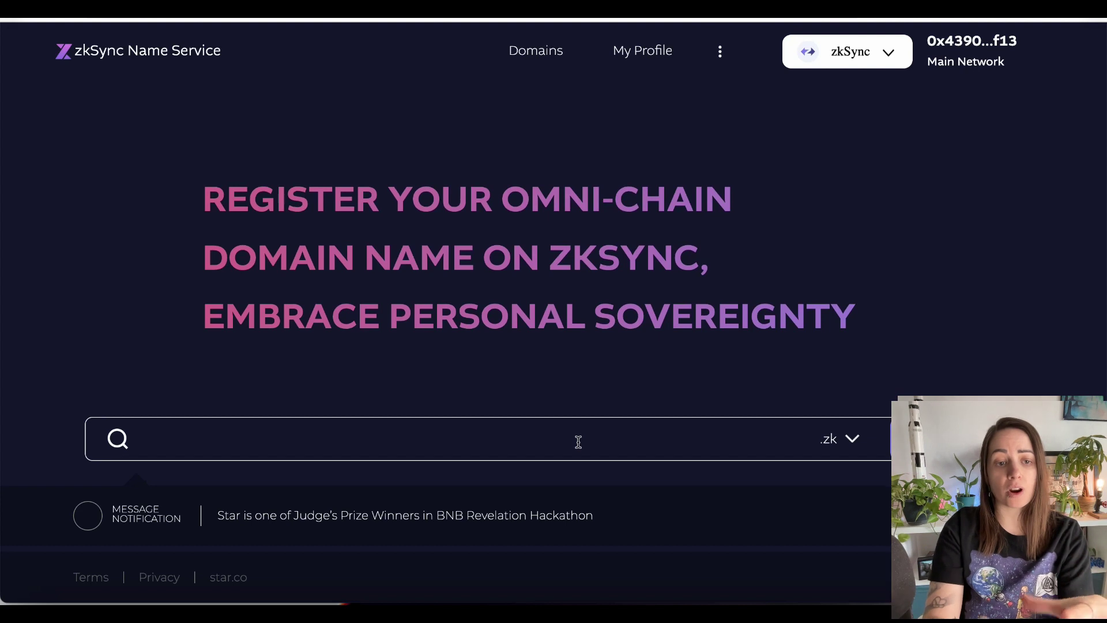
type("lazyboyc")
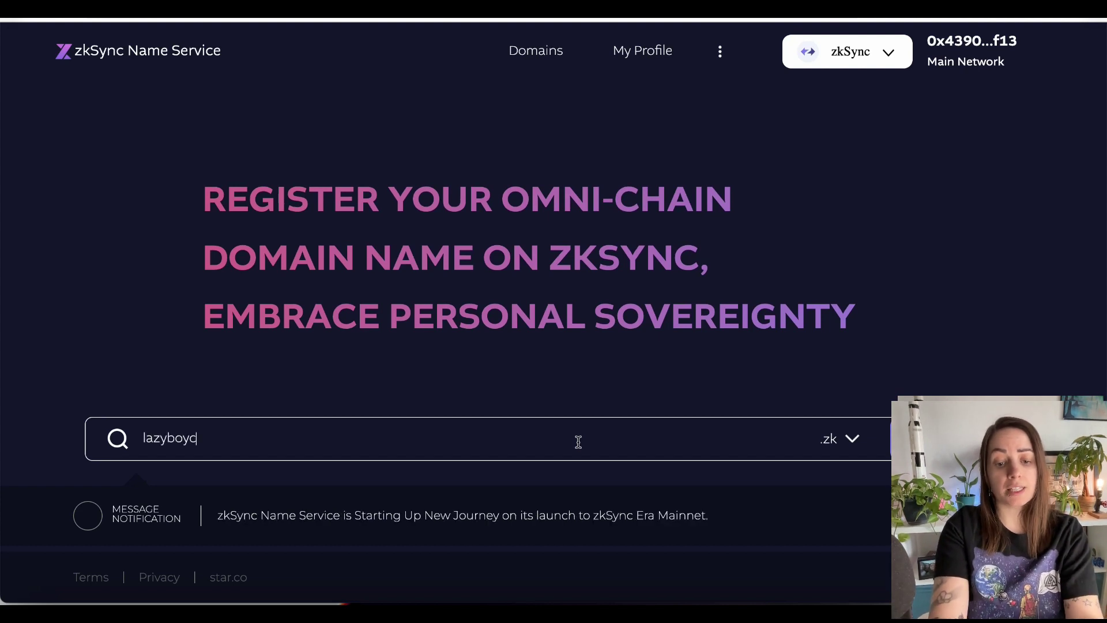
type("rypto")
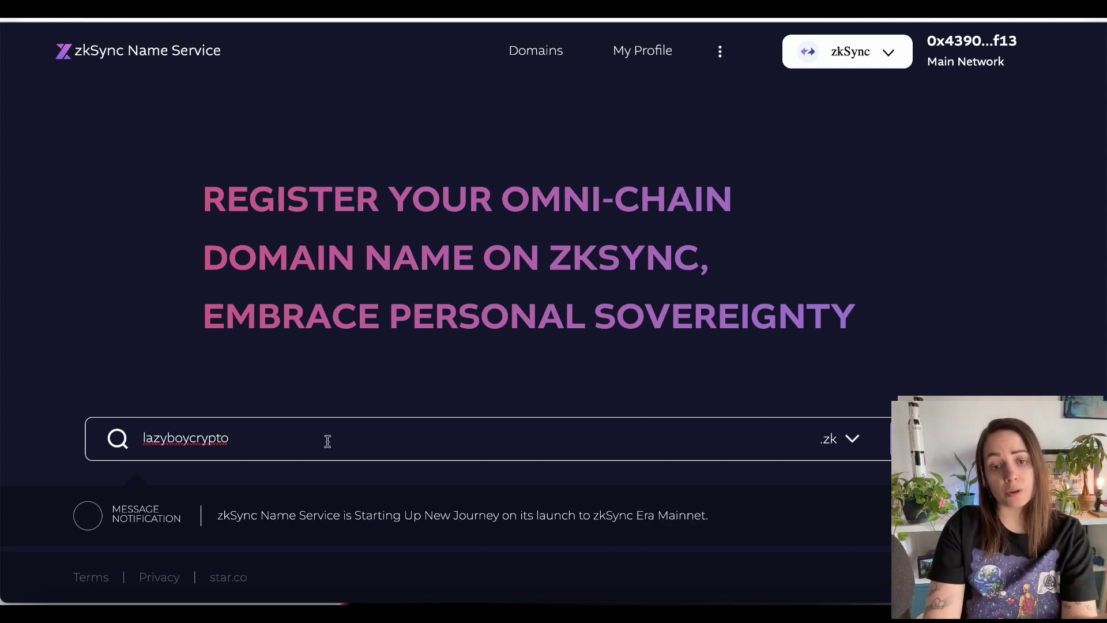
key("Return")
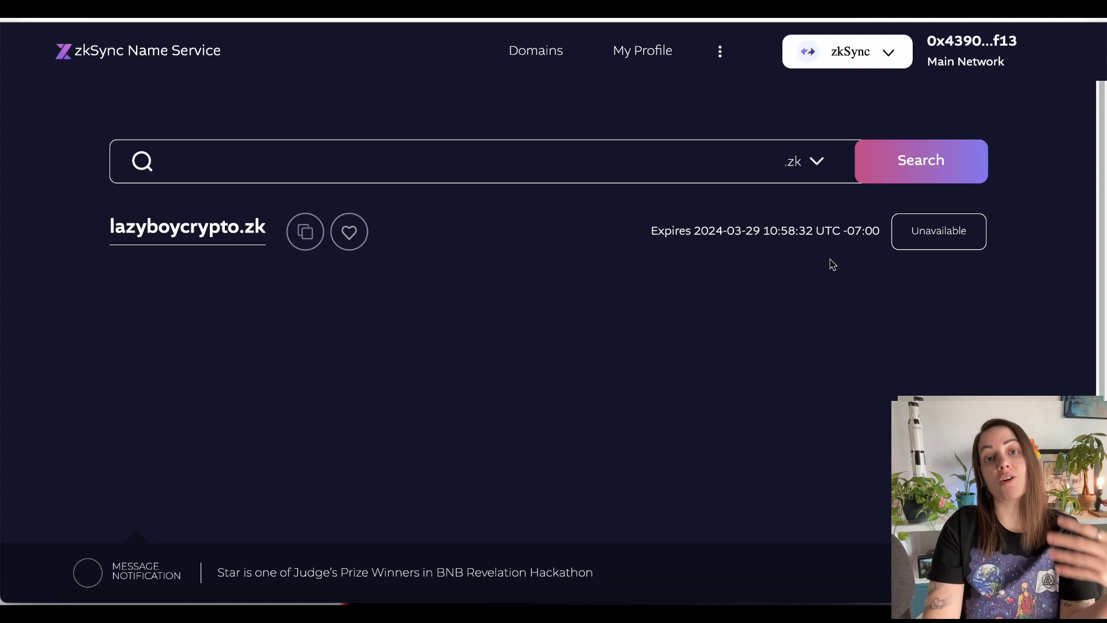
left_click(482, 153)
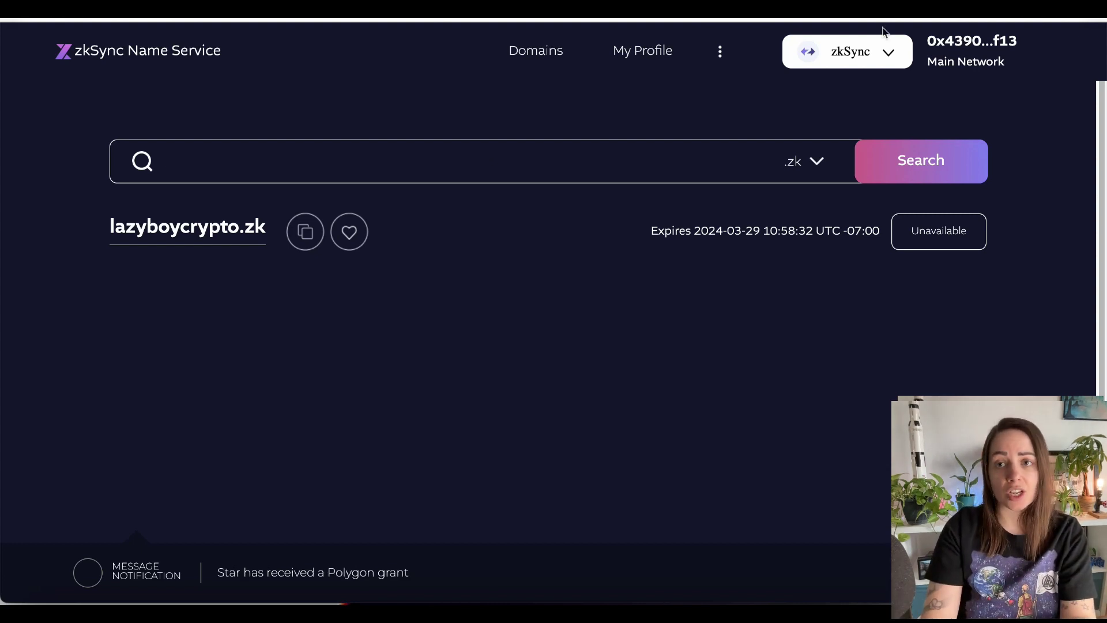
left_click(862, 52)
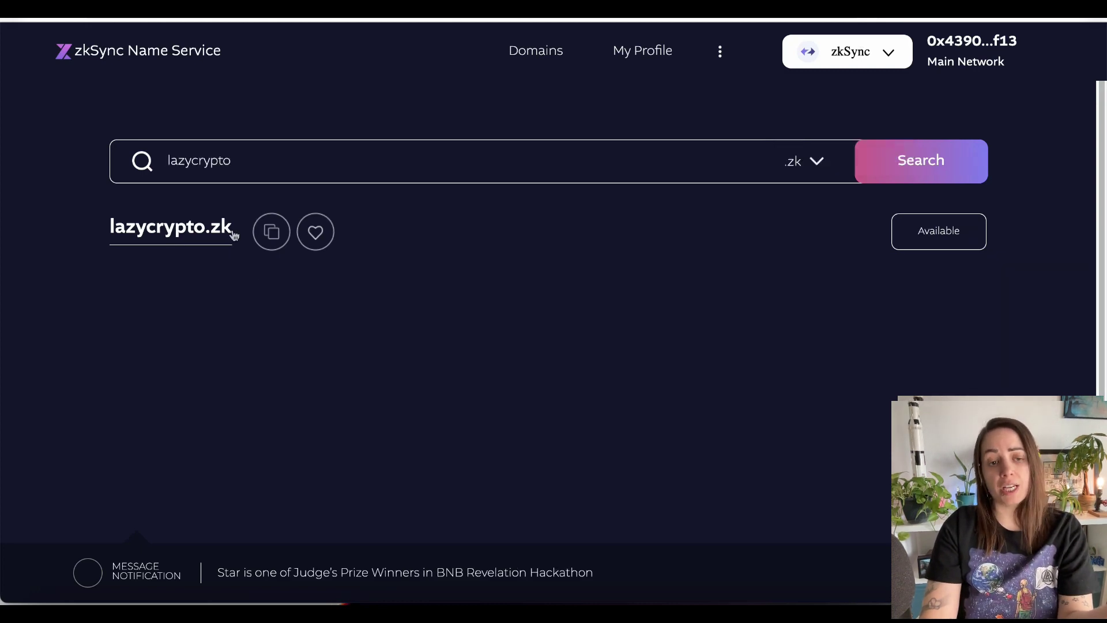
Step: Start registering lazycrypto.zk and review its 0.0028 ETH price for one period
left_click(943, 234)
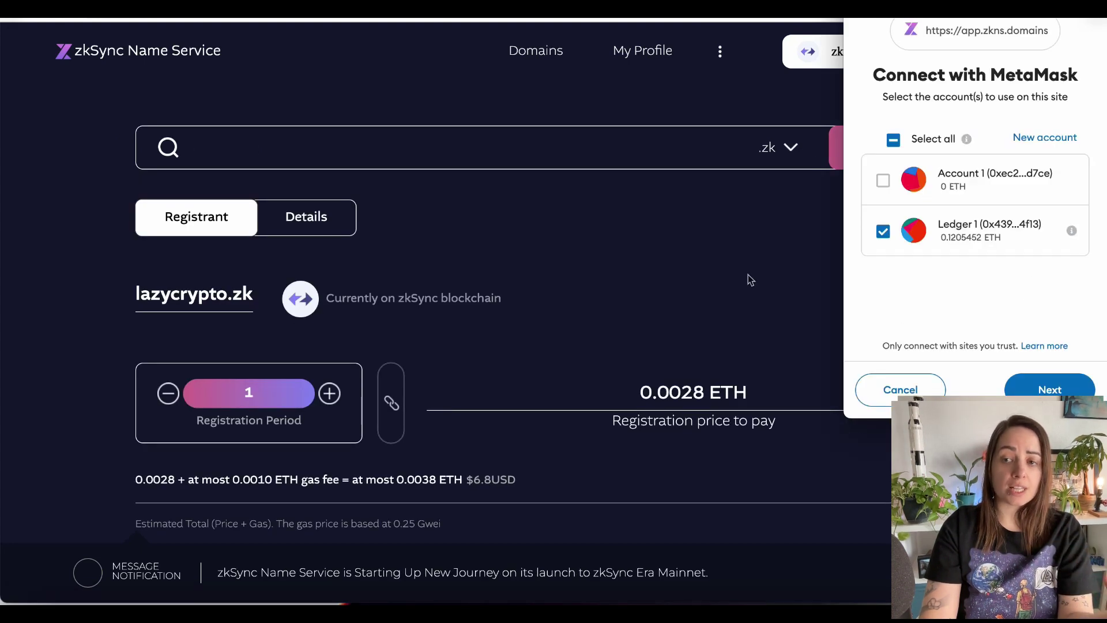
scroll(682, 294, "down", 2)
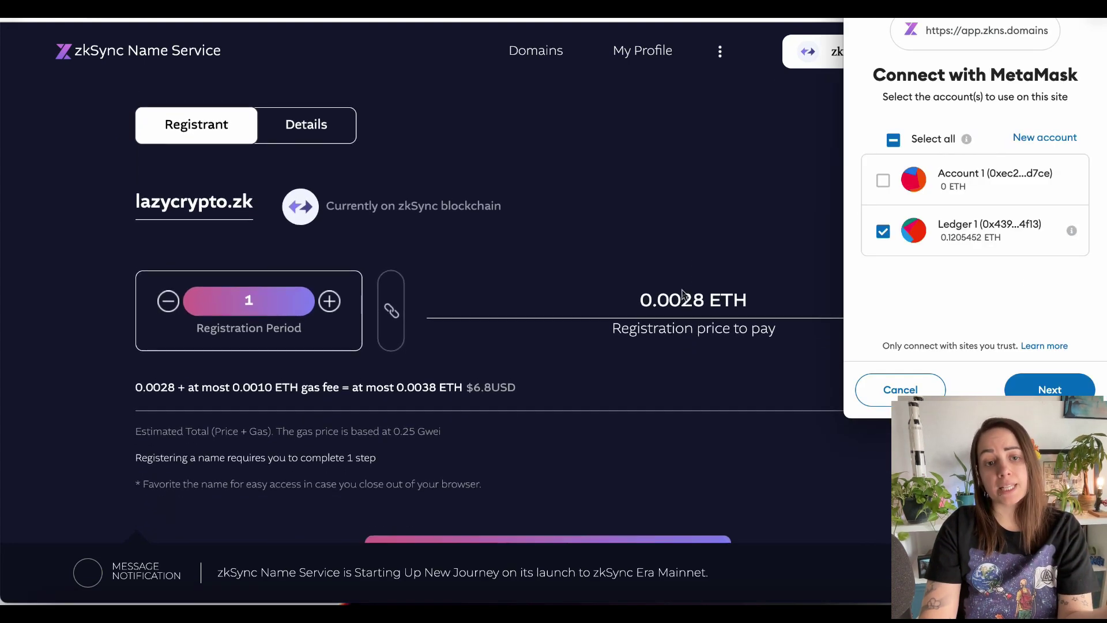
scroll(683, 294, "down", 2)
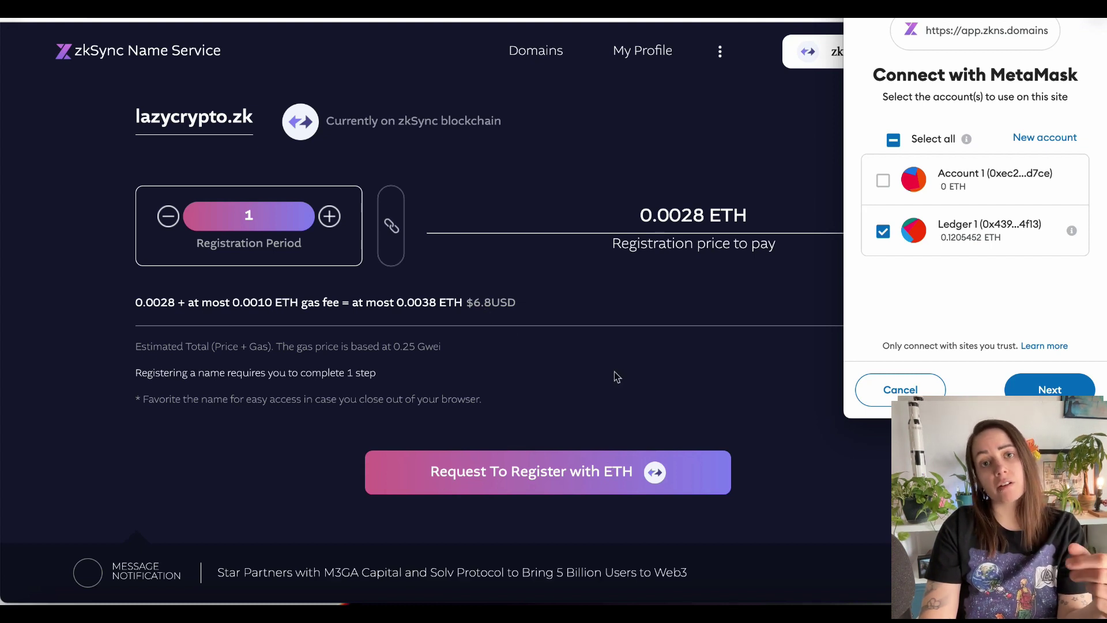
scroll(614, 371, "up", 1)
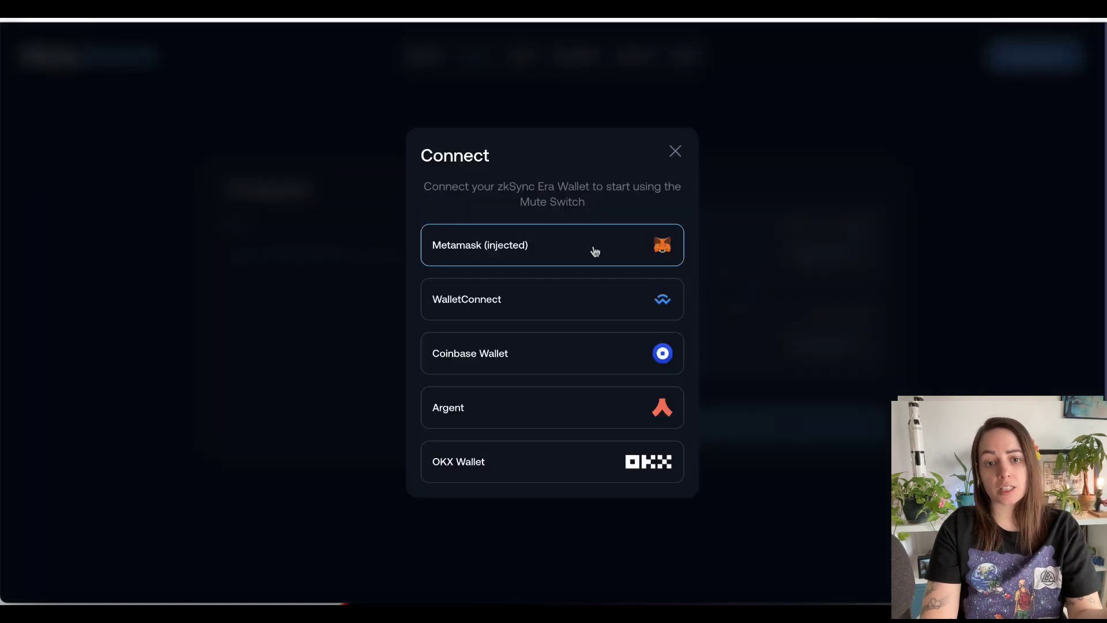
Step: Connect MetaMask and set the Mute.Switch swap to send ETH and get USDC
left_click(590, 245)
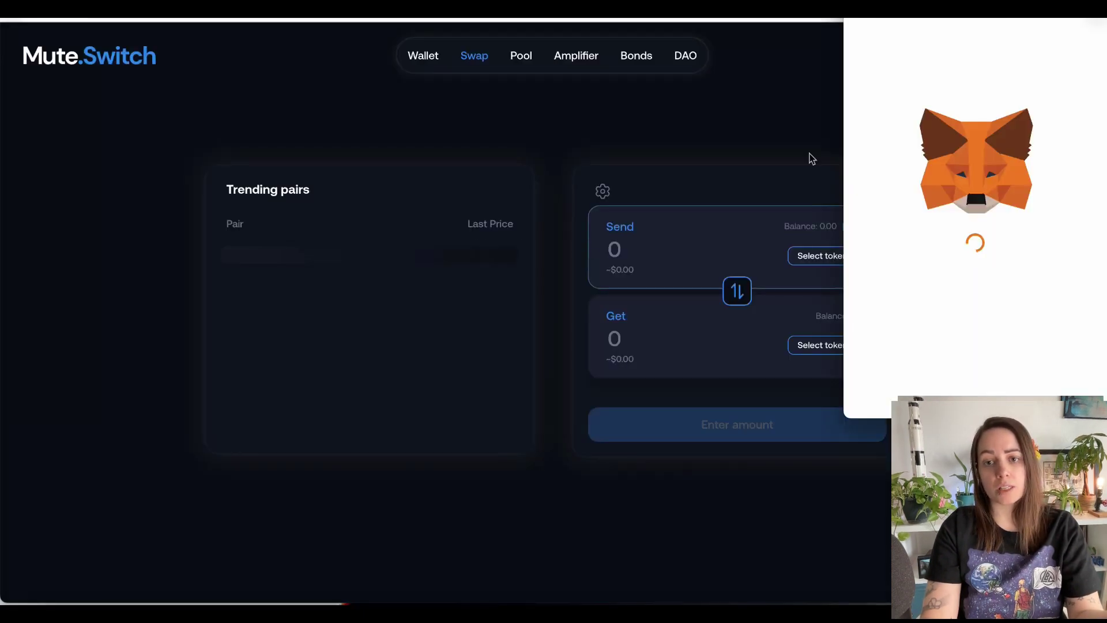
left_click(843, 257)
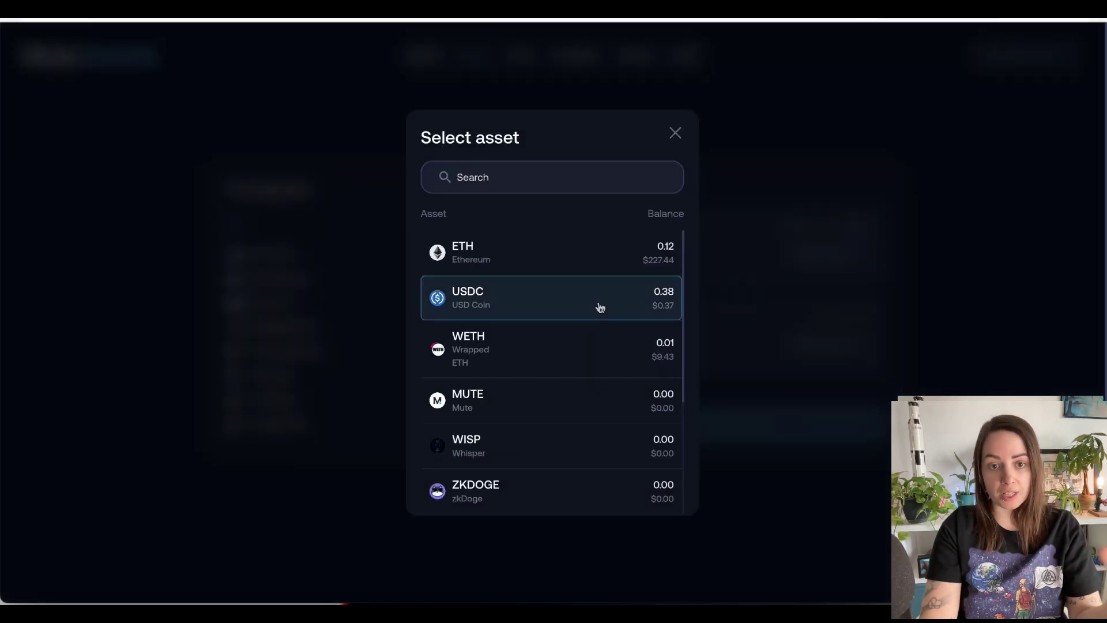
left_click(580, 251)
left_click(814, 344)
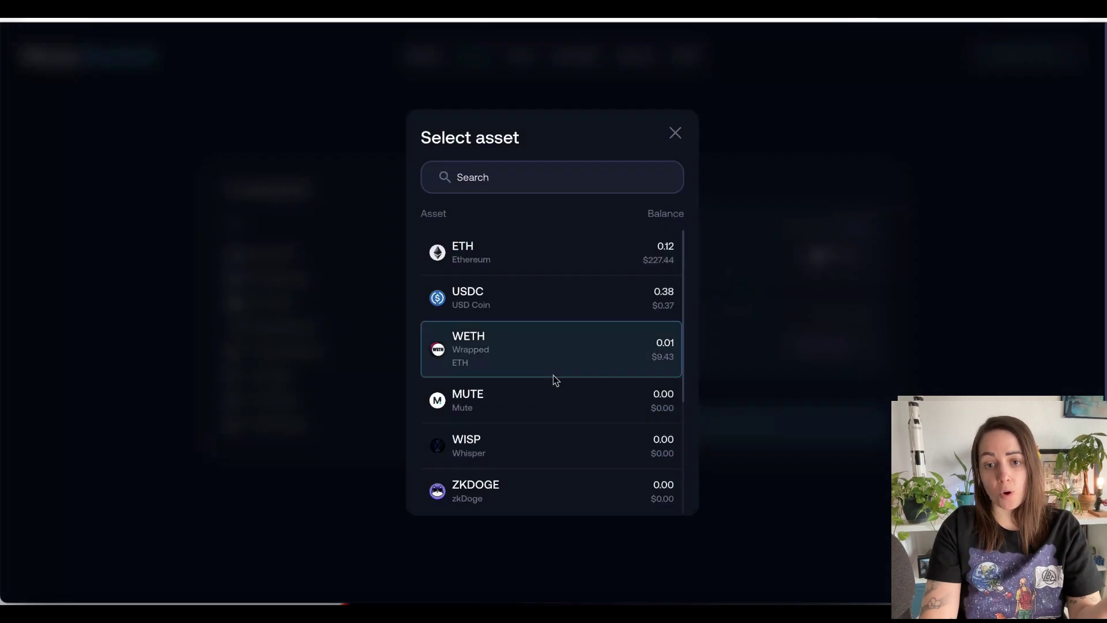
scroll(552, 376, "down", 3)
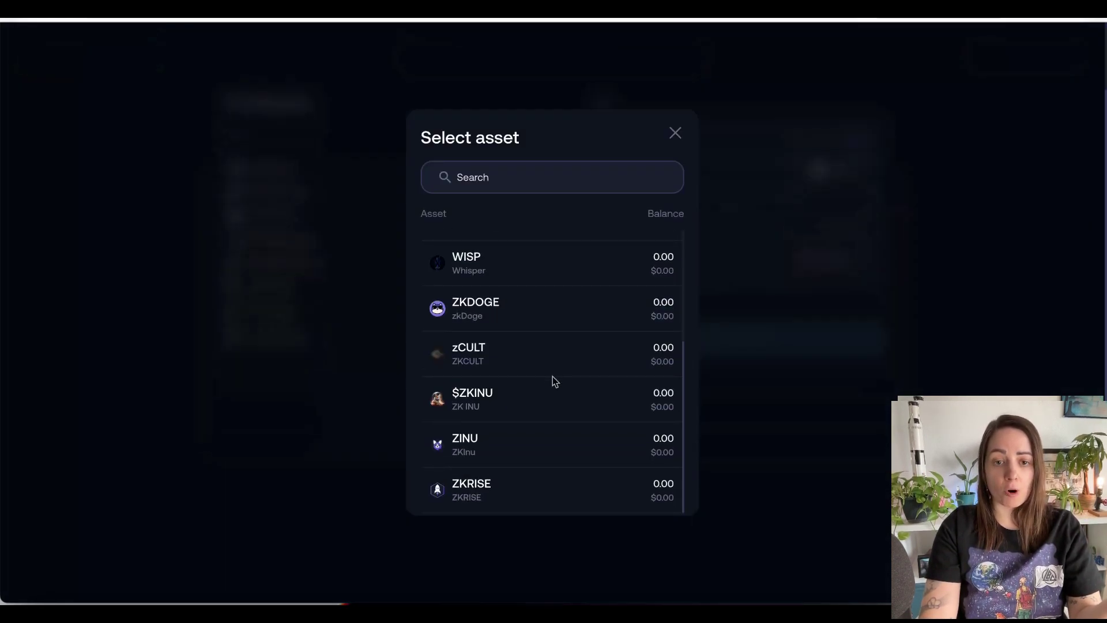
scroll(553, 376, "up", 3)
left_click(541, 310)
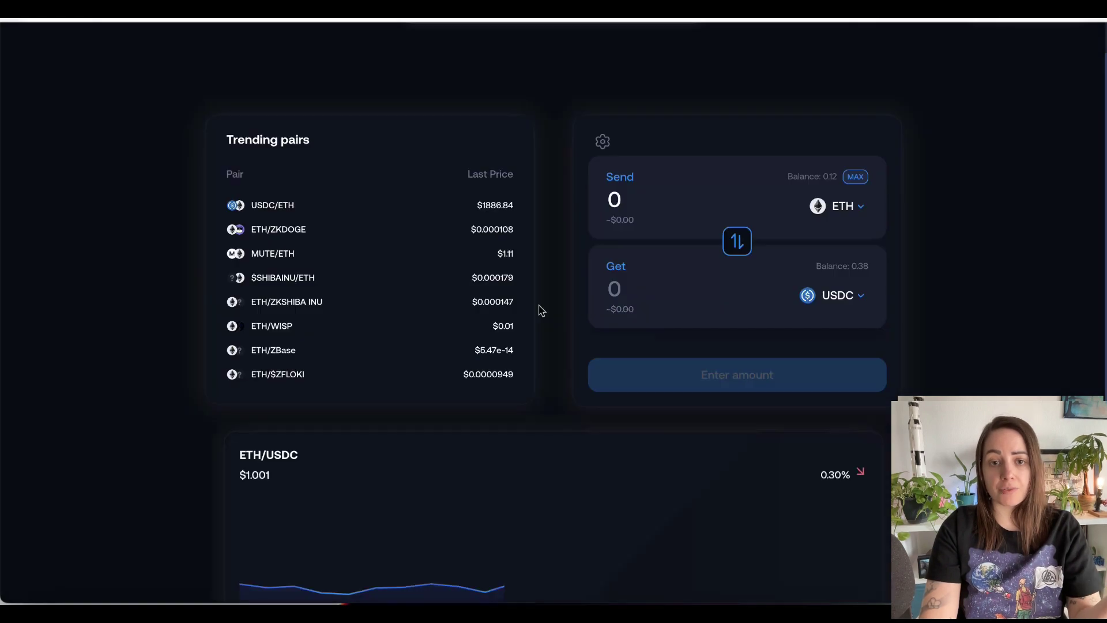
scroll(663, 275, "up", 1)
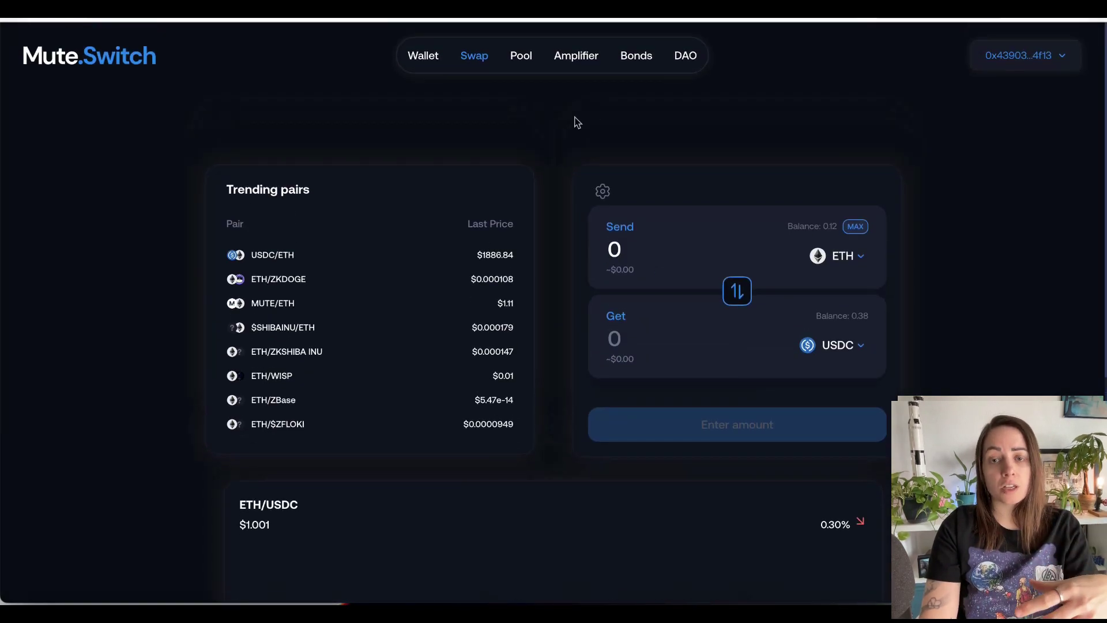
Step: Find the USDC / WETH row in the All Pools list and open its Manage page
left_click(522, 61)
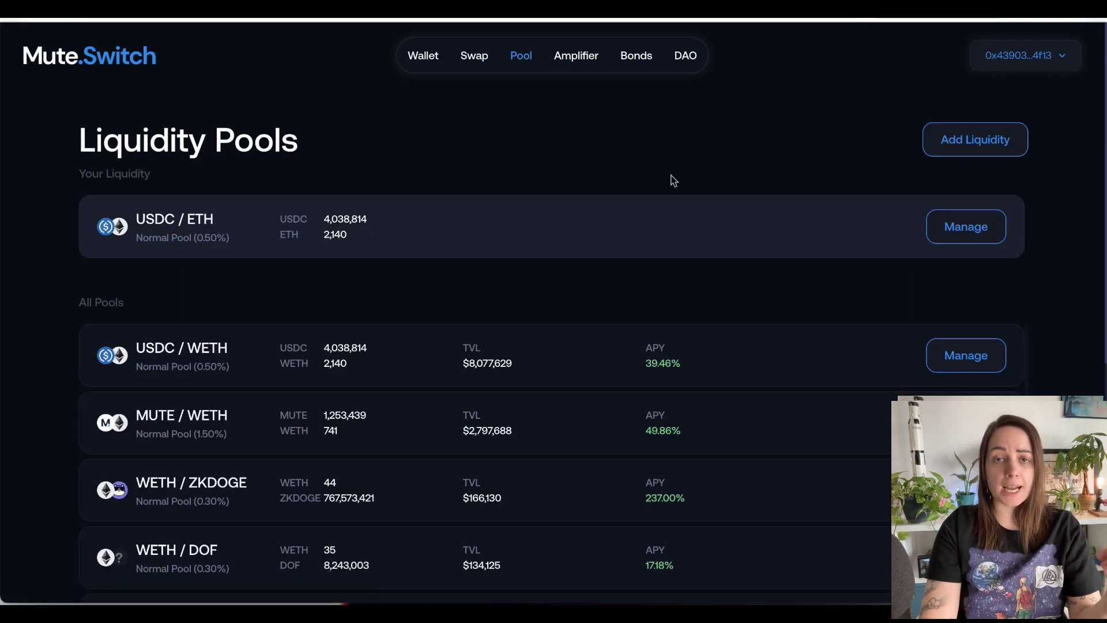
scroll(672, 179, "down", 1)
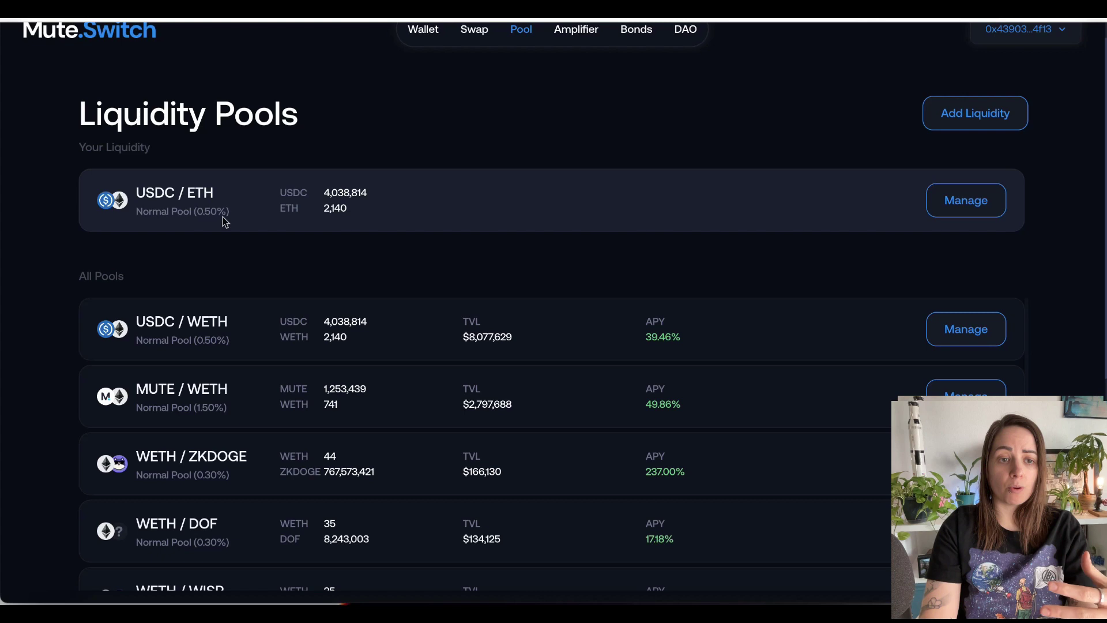
scroll(634, 355, "down", 1)
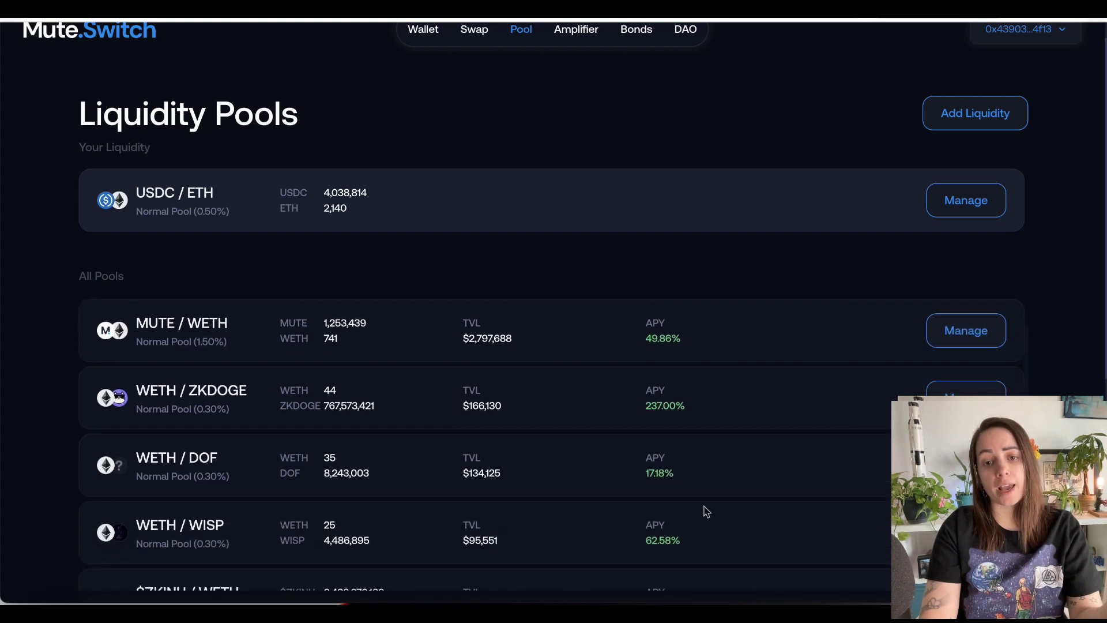
scroll(705, 511, "down", 2)
scroll(705, 512, "up", 2)
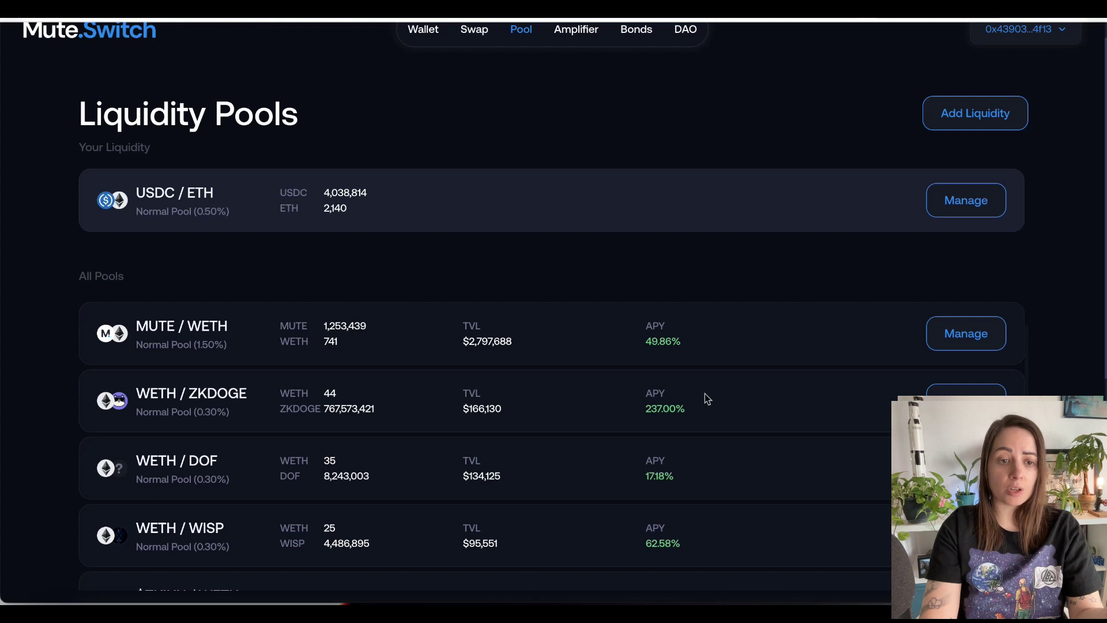
scroll(707, 397, "up", 1)
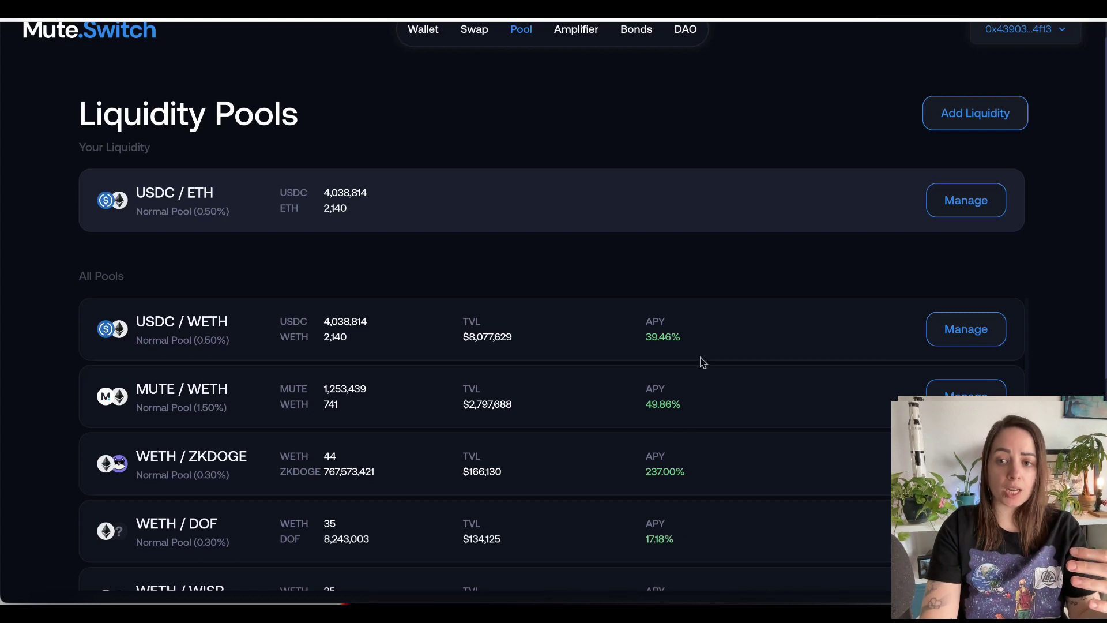
left_click(964, 328)
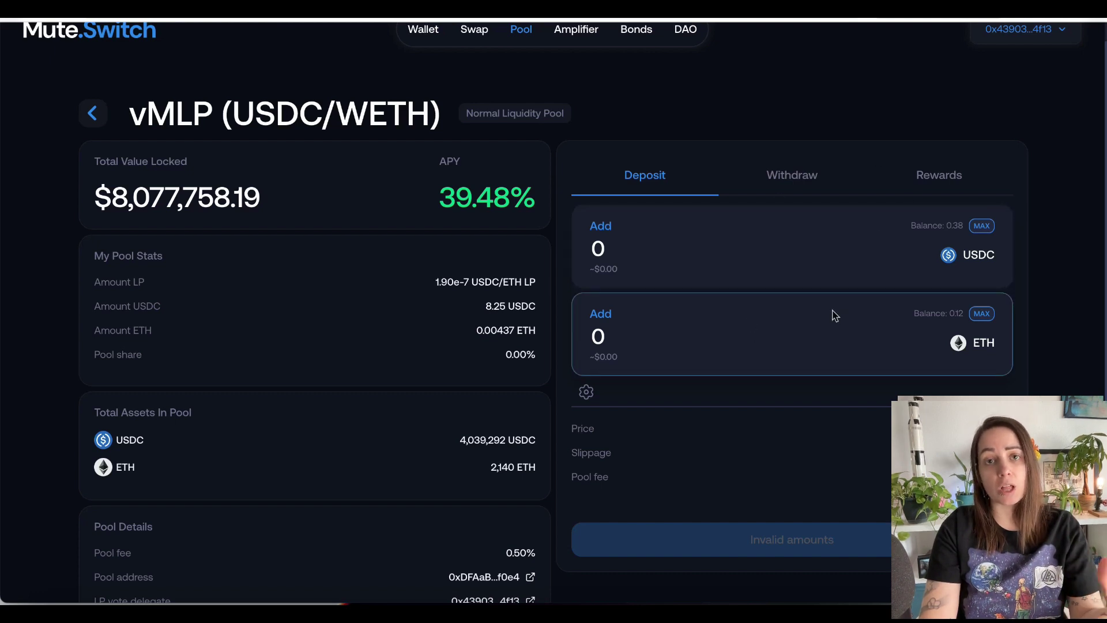
Step: Enter 20 USDC to deposit, paired with about 0.0106 ETH, and review price and fees
scroll(277, 264, "up", 1)
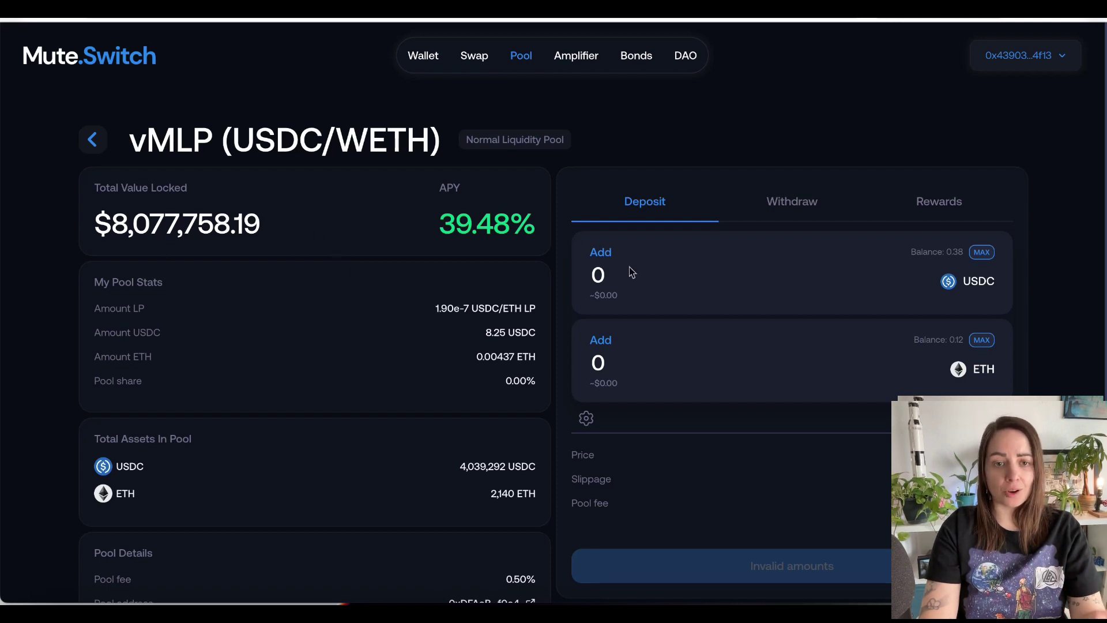
left_click(598, 274)
key("BackSpace")
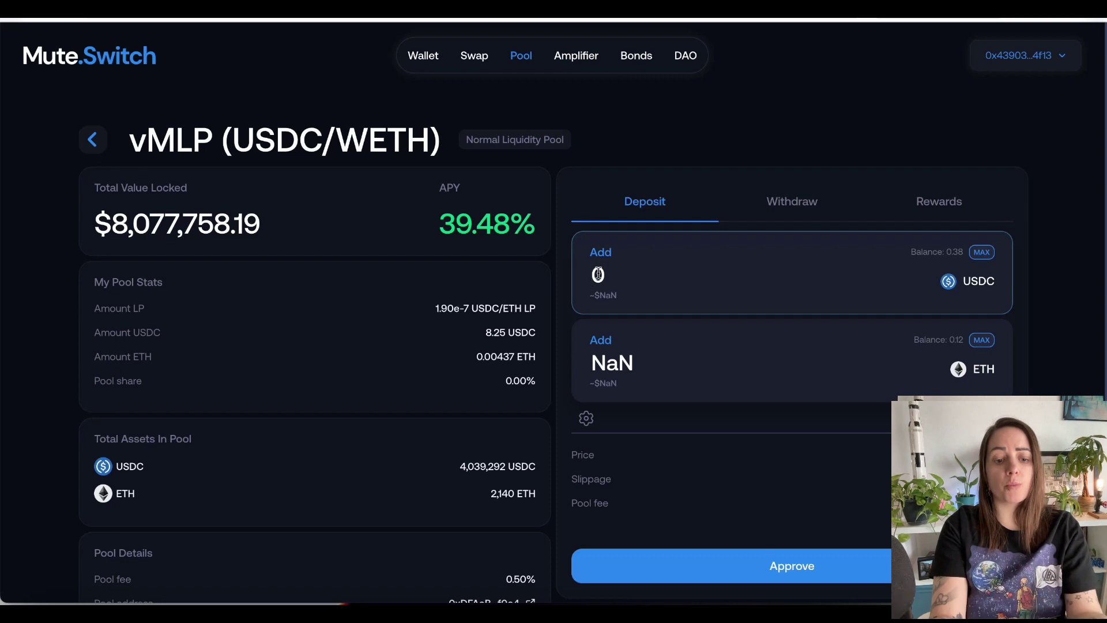
type("20")
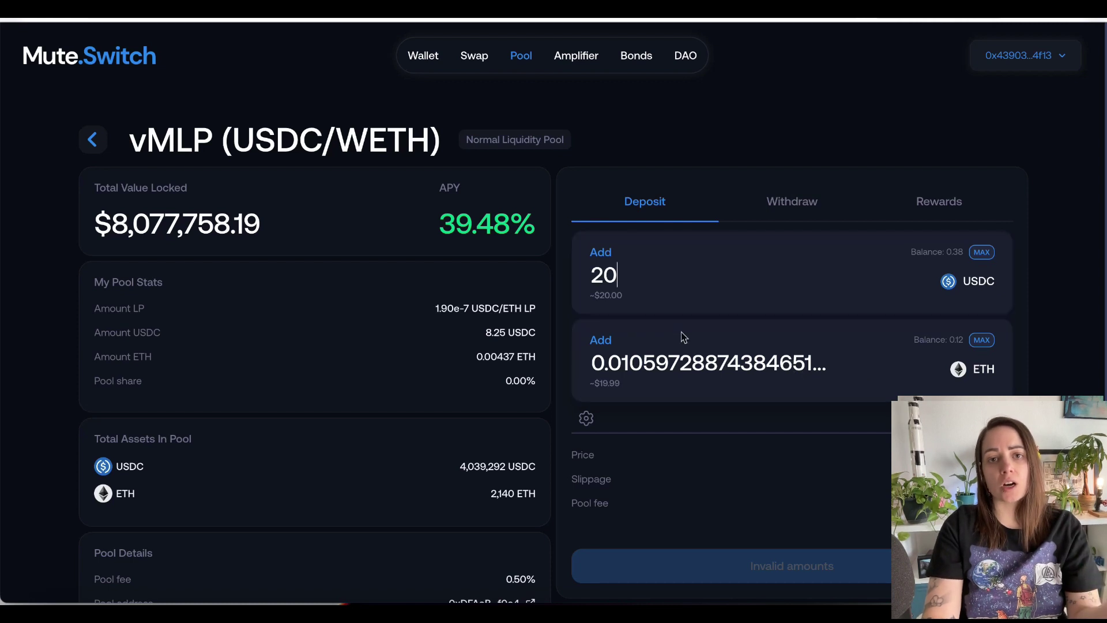
scroll(652, 369, "down", 1)
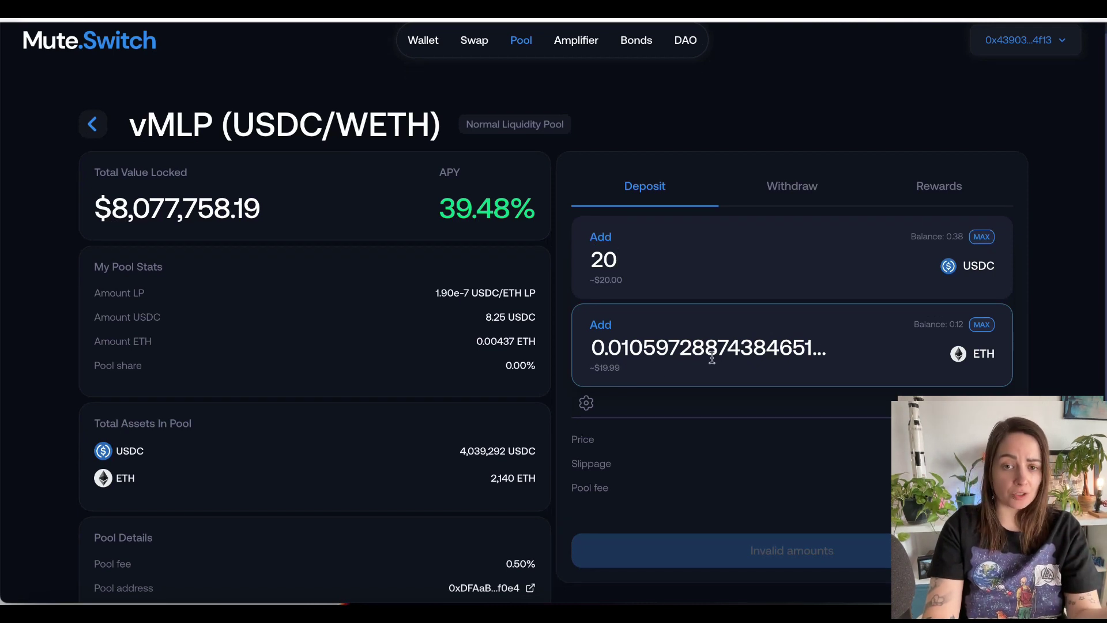
scroll(711, 358, "down", 1)
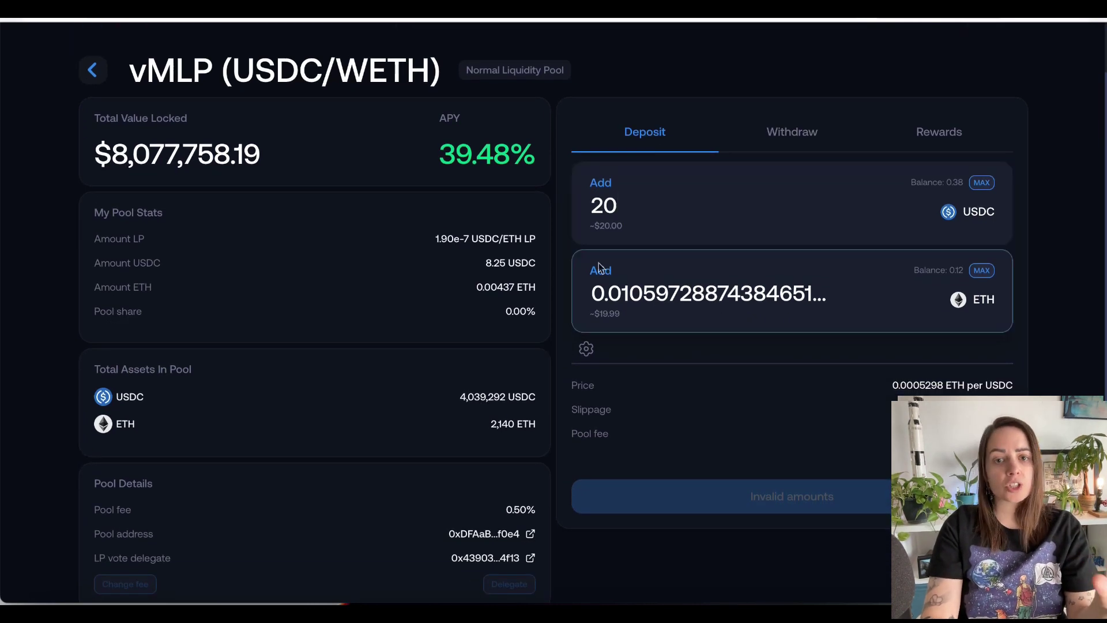
scroll(651, 288, "down", 2)
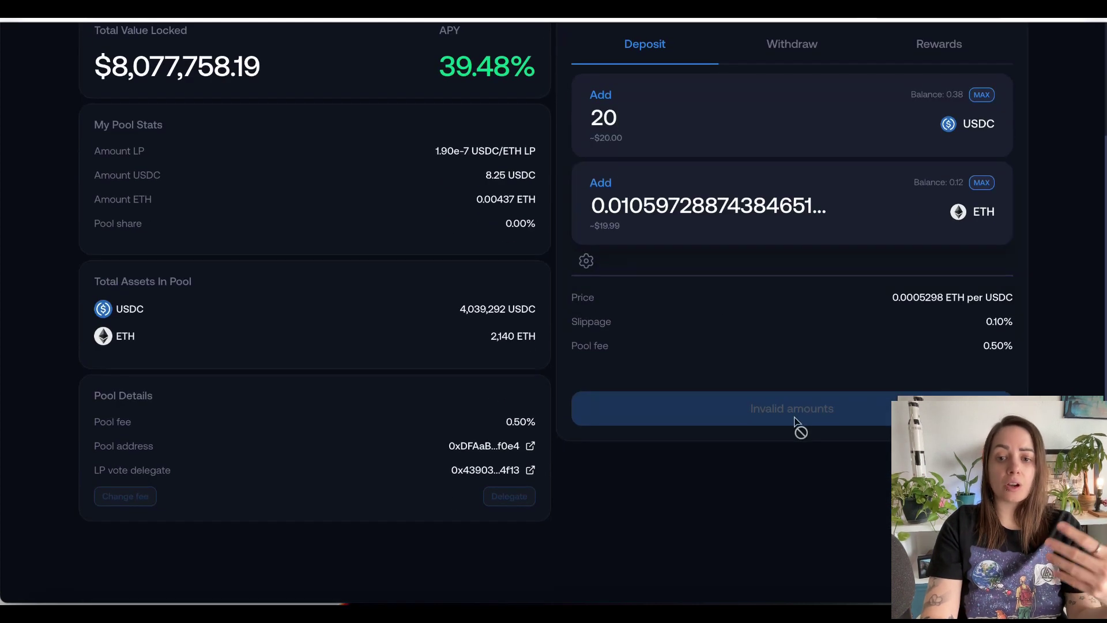
scroll(795, 424, "up", 3)
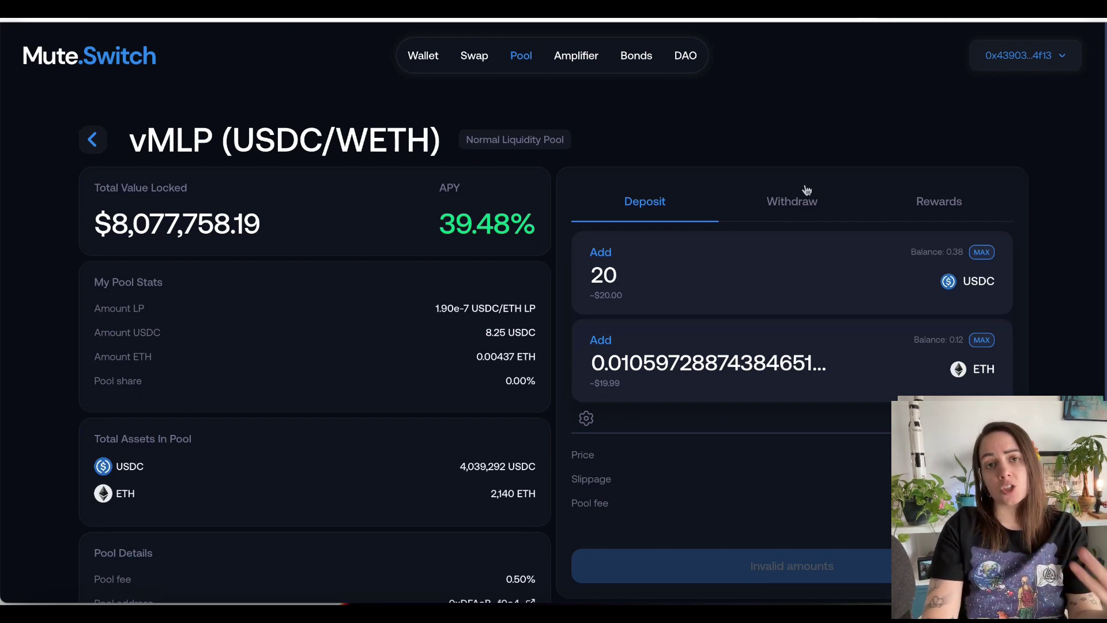
Step: Check the USDC / ETH pool's earned rewards, then return to the Liquidity Pools list and browse it
left_click(944, 211)
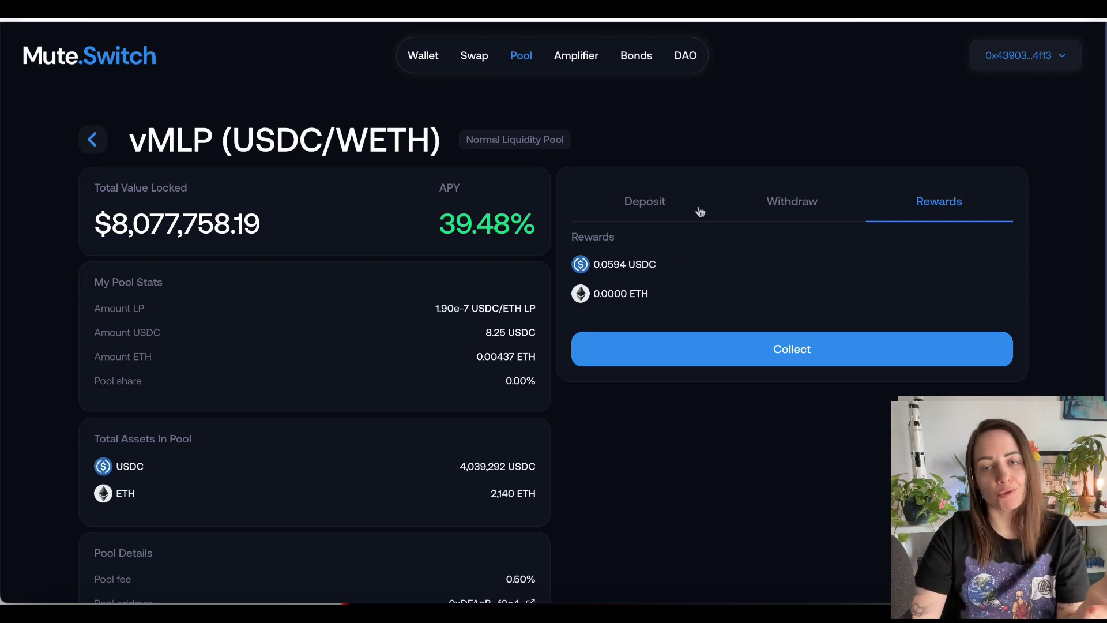
key("alt+Left")
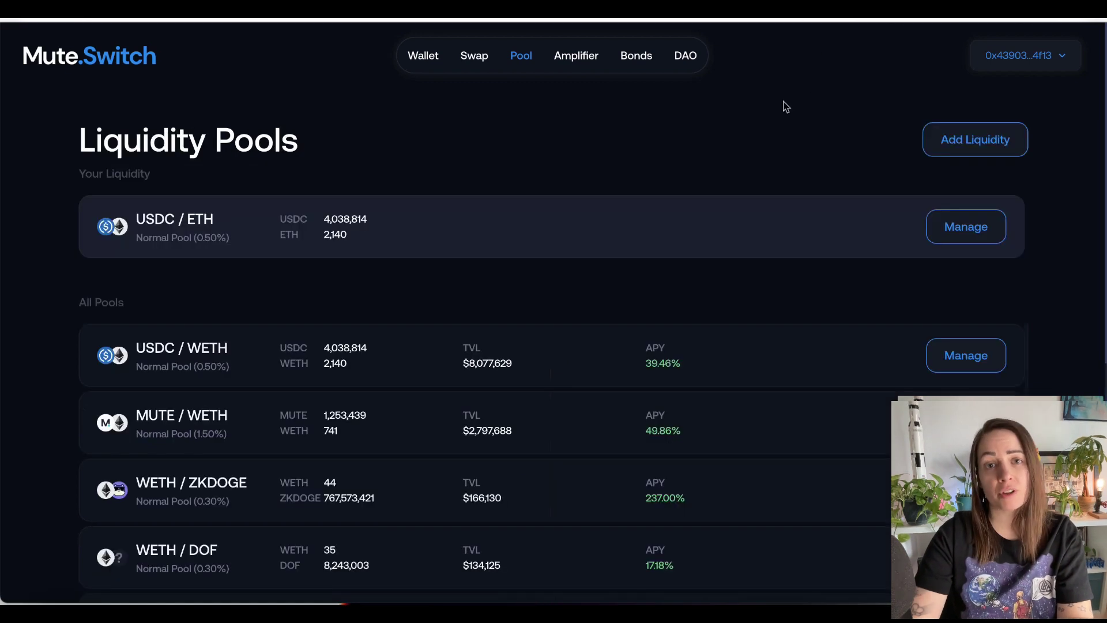
scroll(519, 230, "down", 1)
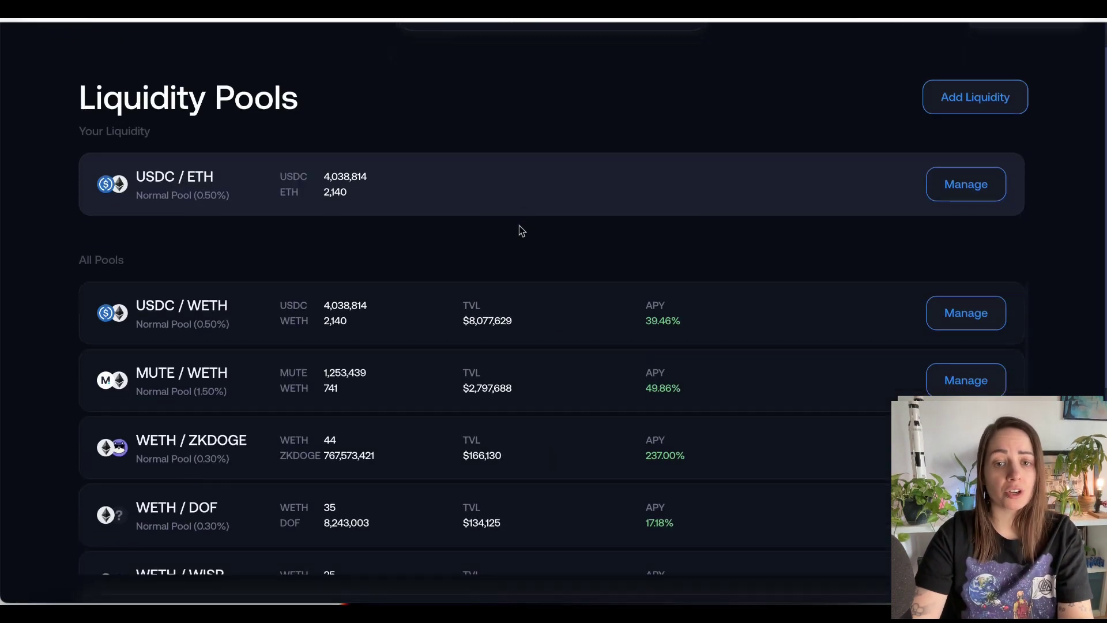
scroll(452, 396, "down", 4)
scroll(452, 398, "down", 2)
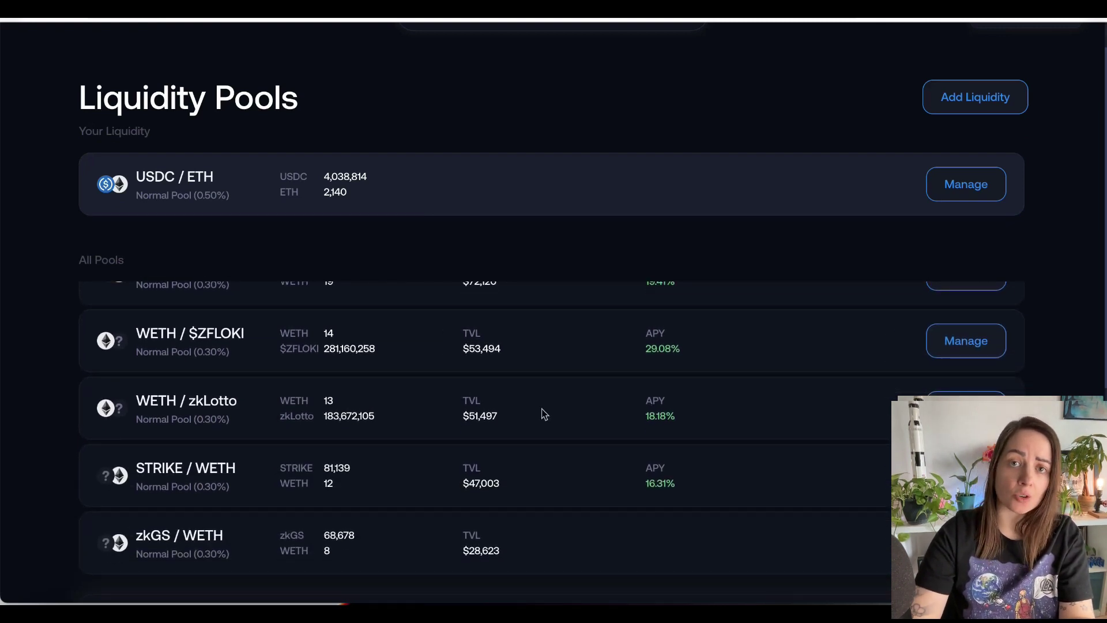
scroll(544, 414, "up", 5)
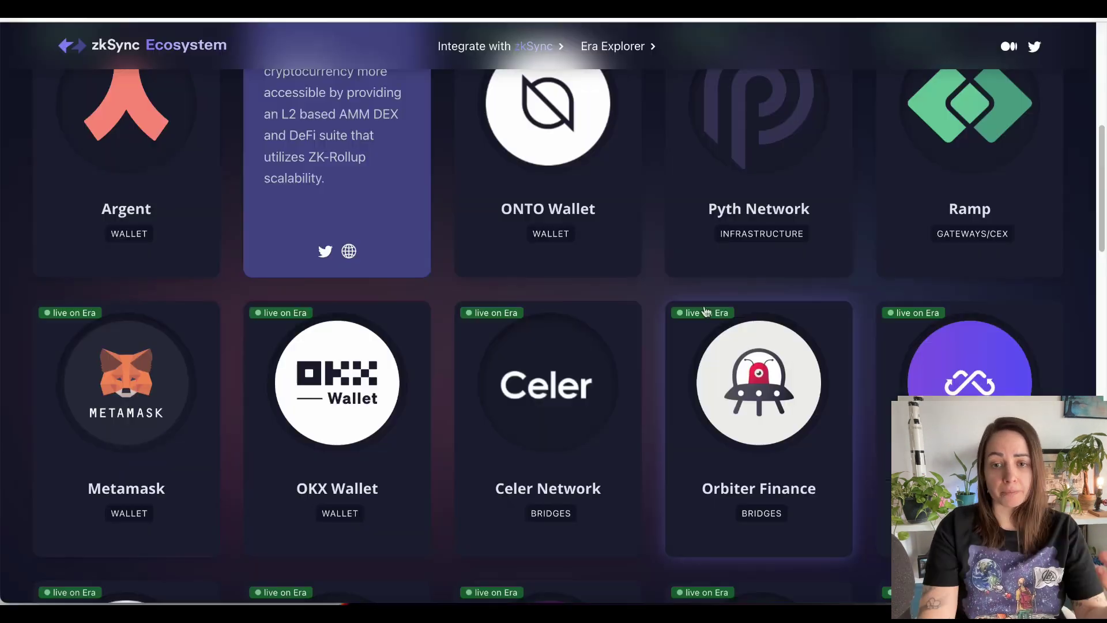
Step: Browse the zkSync Ecosystem project cards and select the Orbiter Finance card
scroll(700, 292, "up", 3)
scroll(701, 295, "down", 4)
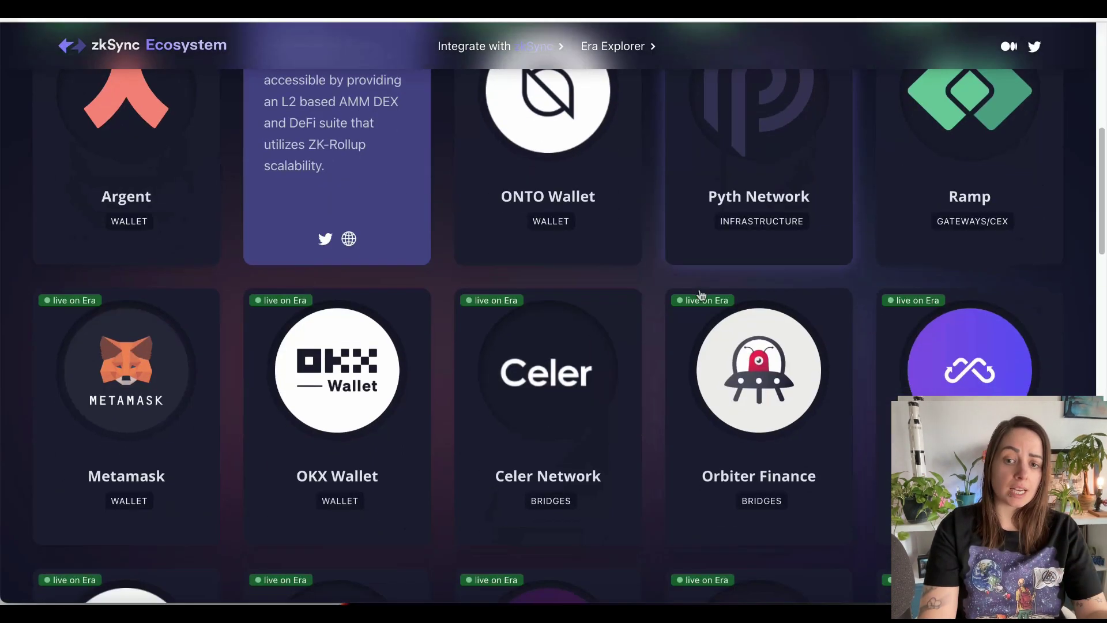
left_click(749, 348)
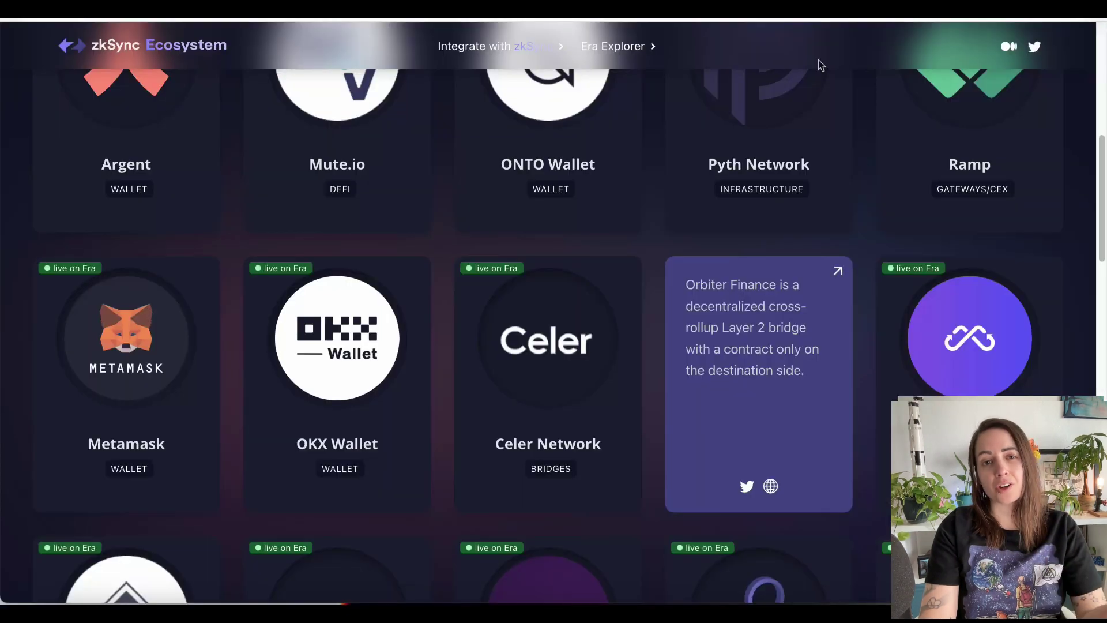
left_click(906, 19)
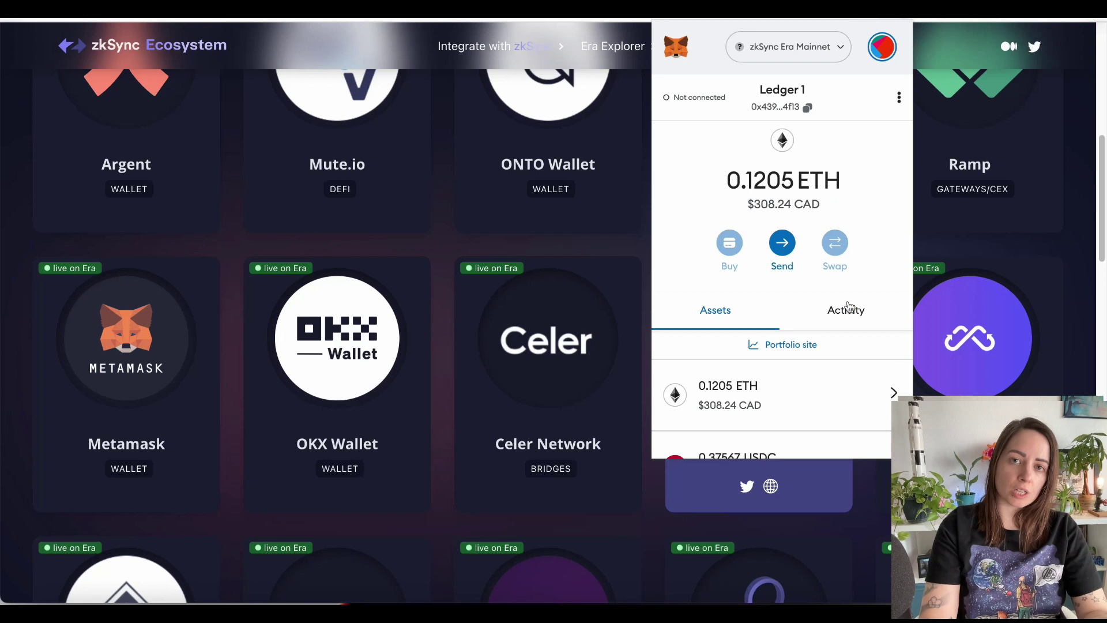